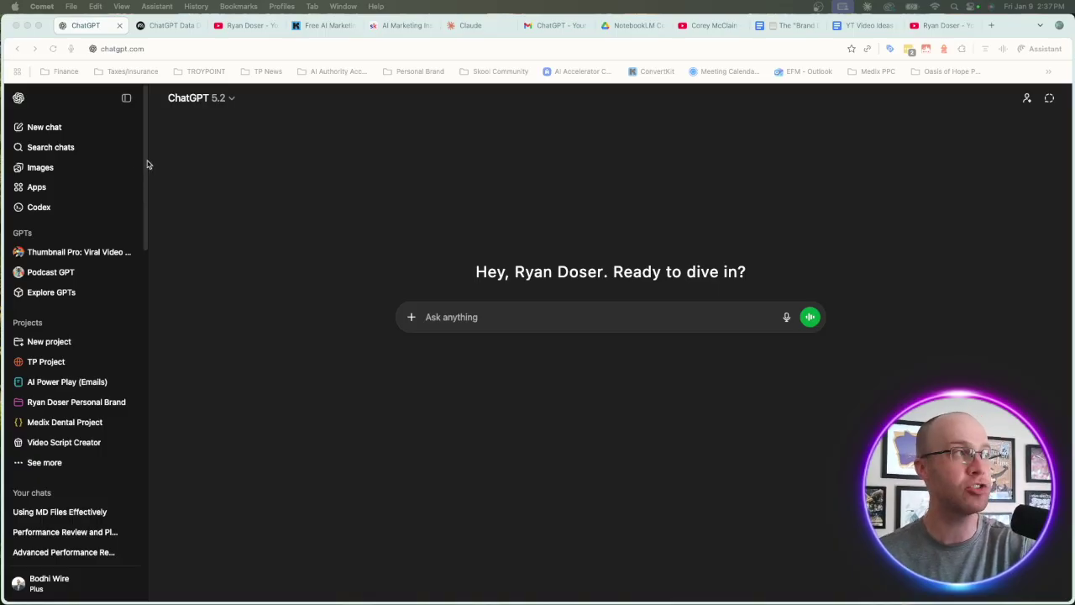
# - Switch to the ChatGPT Data Dump notebook, built from 14 ChatGPT export files
pyautogui.click(161, 26)
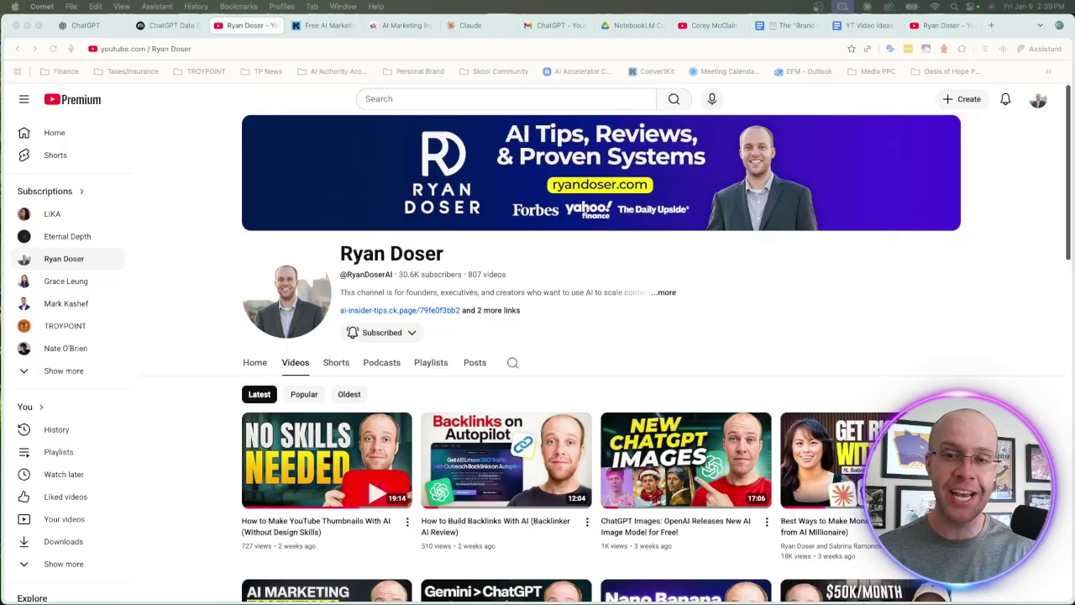
# - Show the Free AI Marketing Essentials Guide page and its heading, then the AI Marketing Insiders community
pyautogui.click(321, 31)
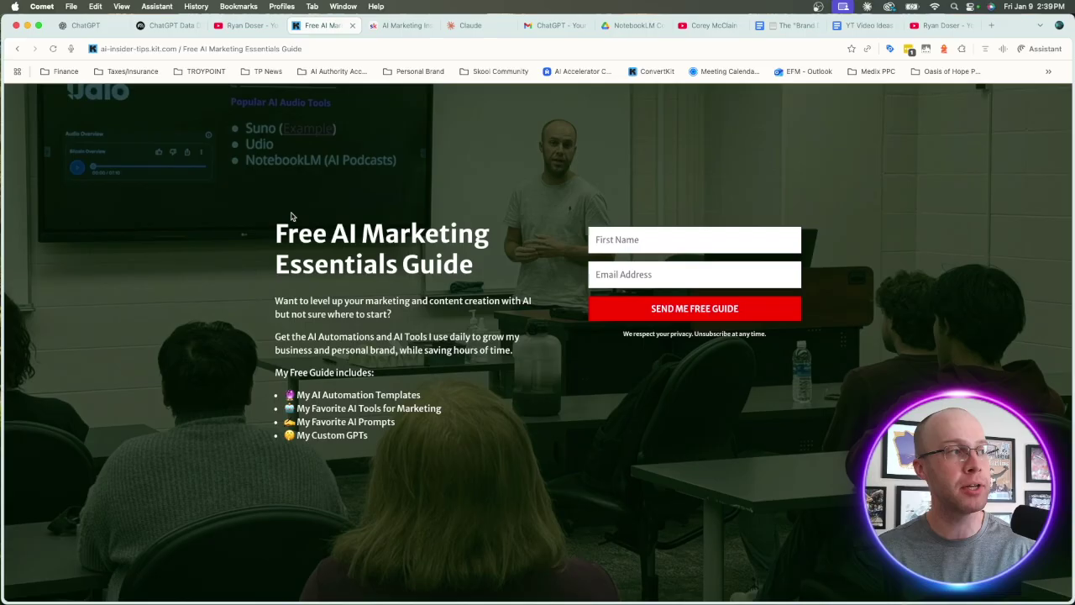
pyautogui.moveTo(275, 228); pyautogui.dragTo(470, 258)
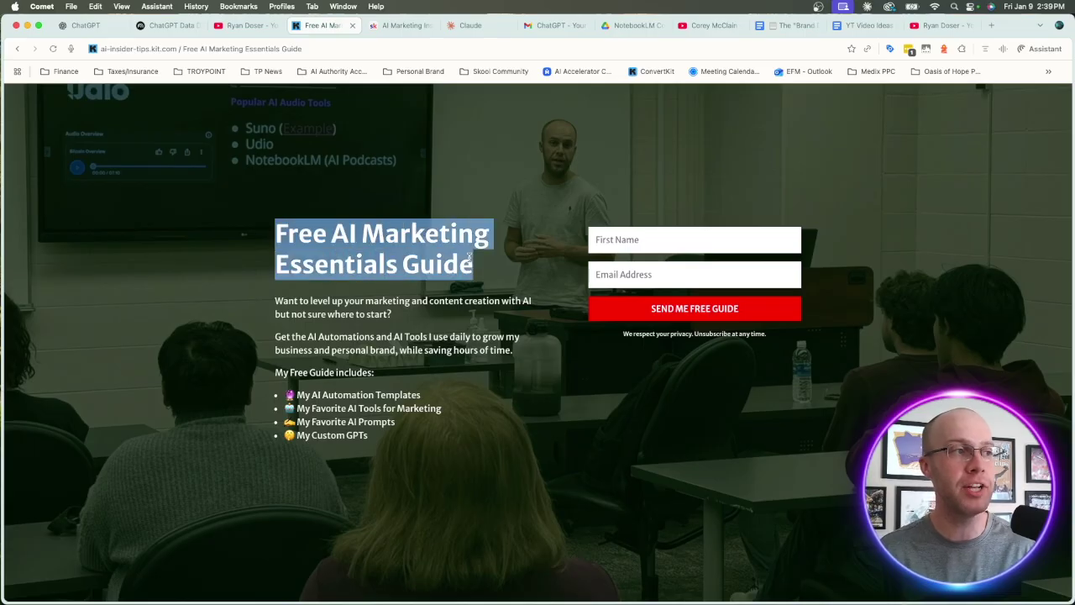
pyautogui.click(458, 179)
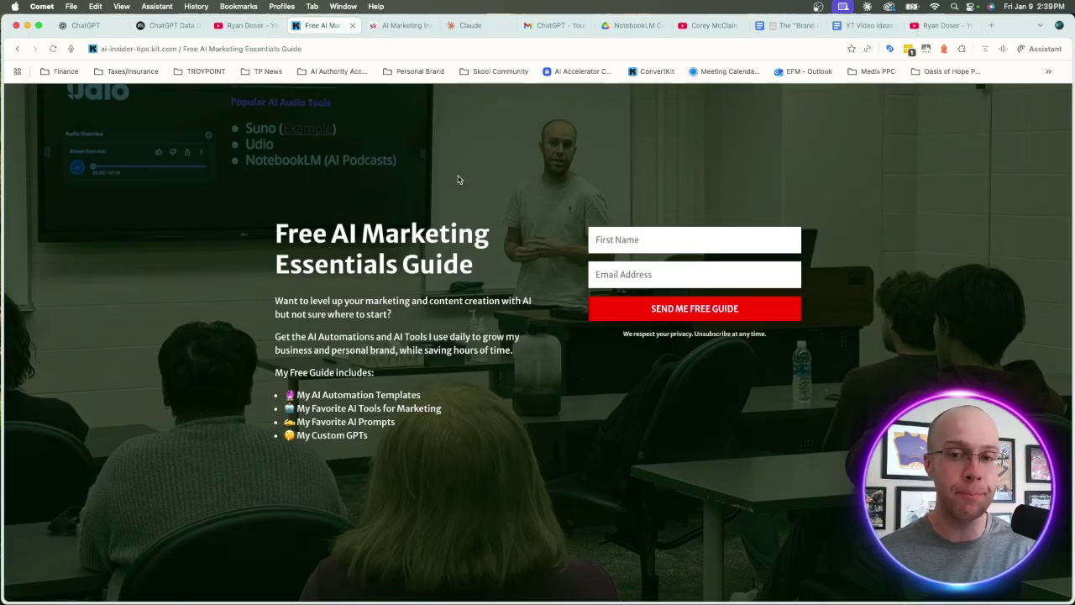
pyautogui.click(406, 25)
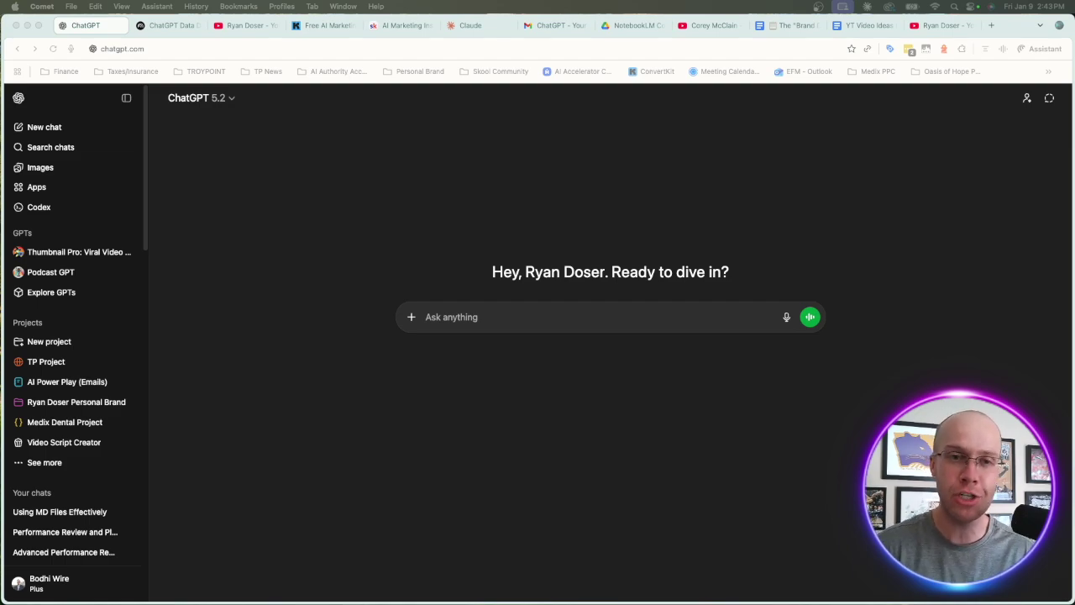
pyautogui.click(193, 99)
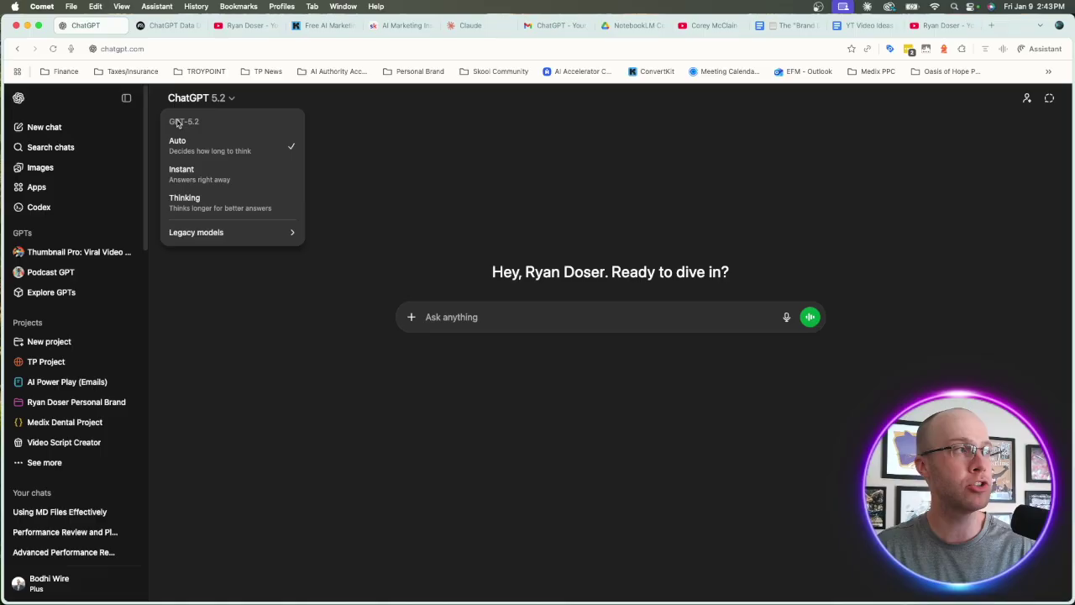
pyautogui.click(194, 99)
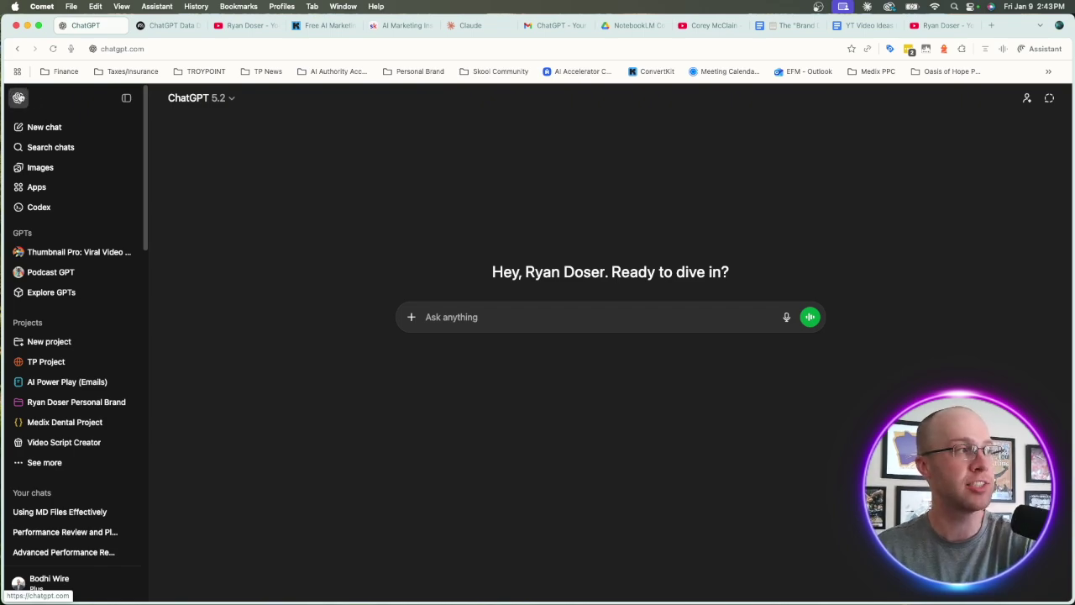
pyautogui.scroll(-5, 53, 572)
# - Export all ChatGPT chat data from Settings > Data controls and confirm the export
pyautogui.click(53, 584)
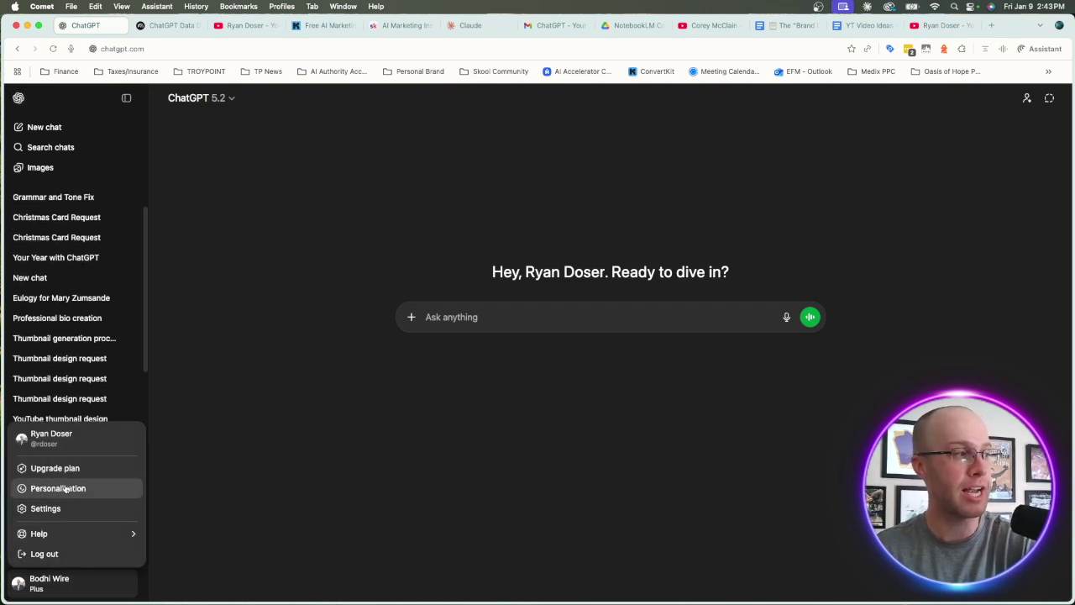
pyautogui.click(42, 508)
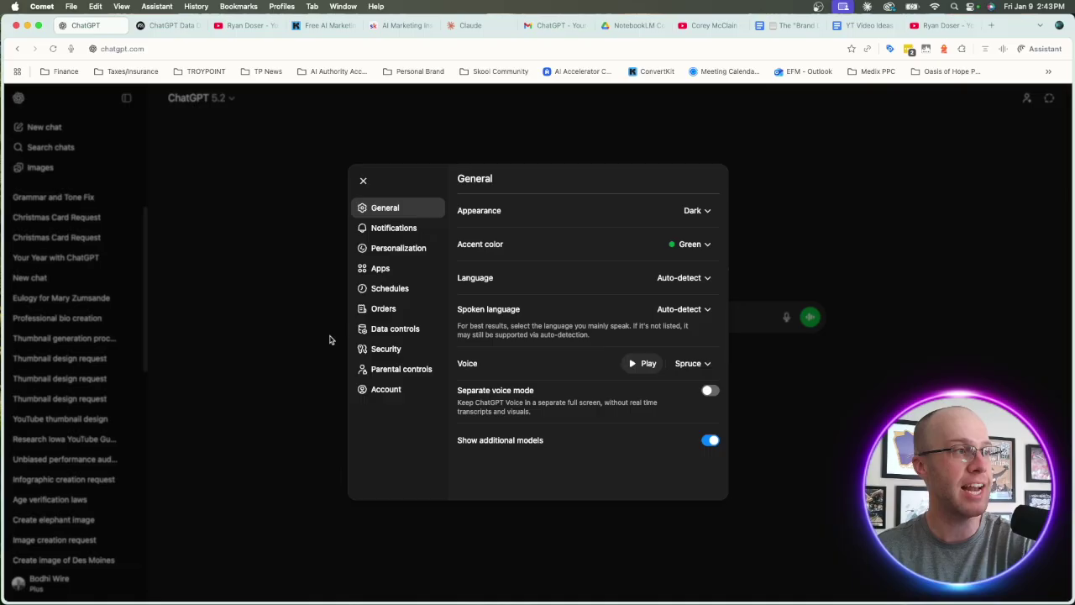
pyautogui.click(397, 335)
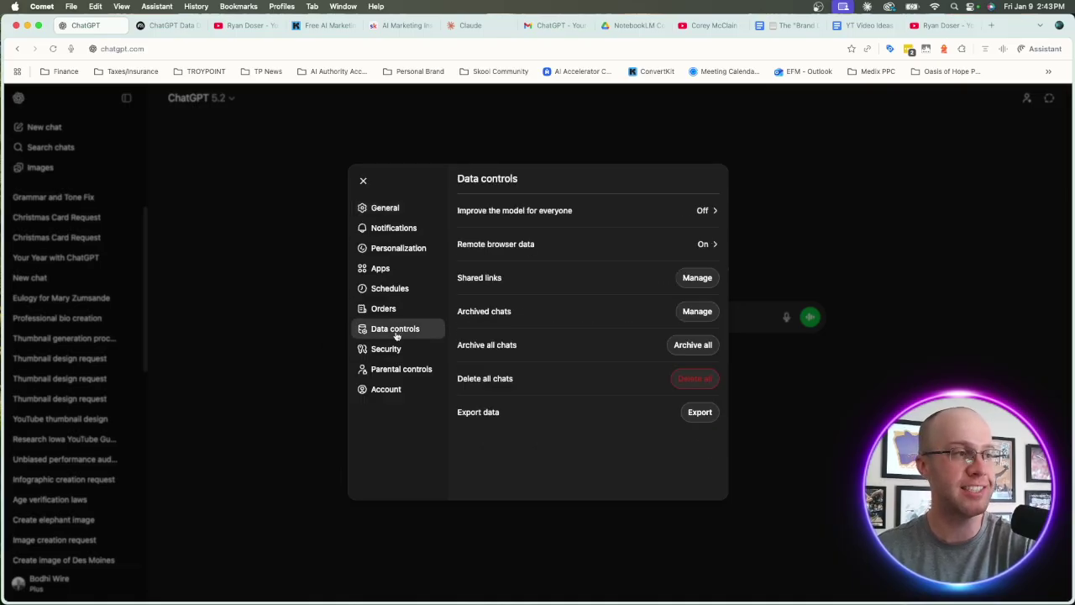
pyautogui.click(699, 416)
pyautogui.click(618, 389)
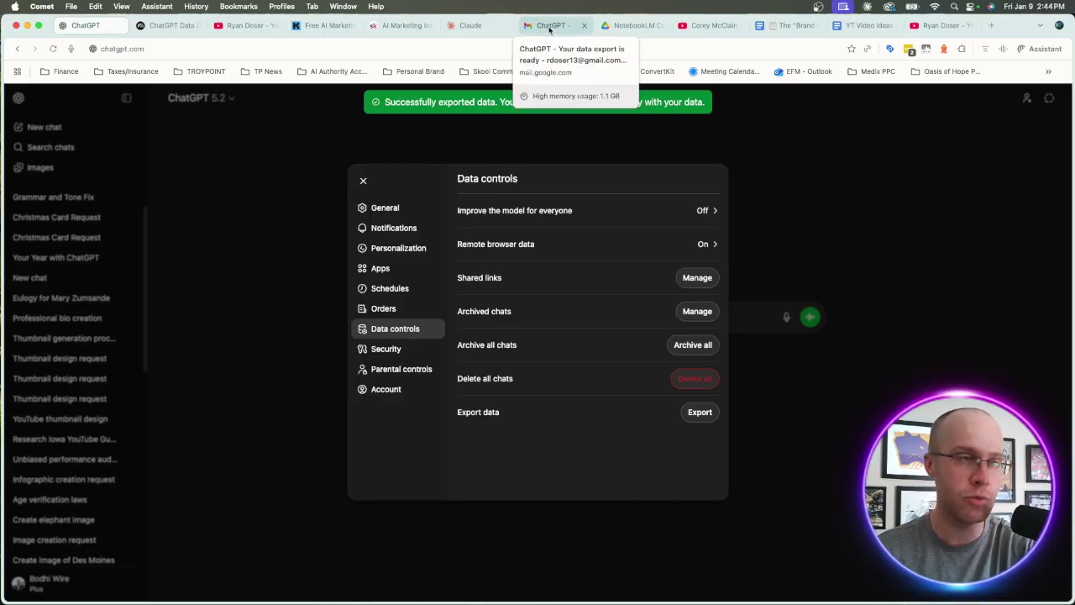
# - Download the export from the 'data export is ready' Gmail email and unzip the archive
pyautogui.click(550, 26)
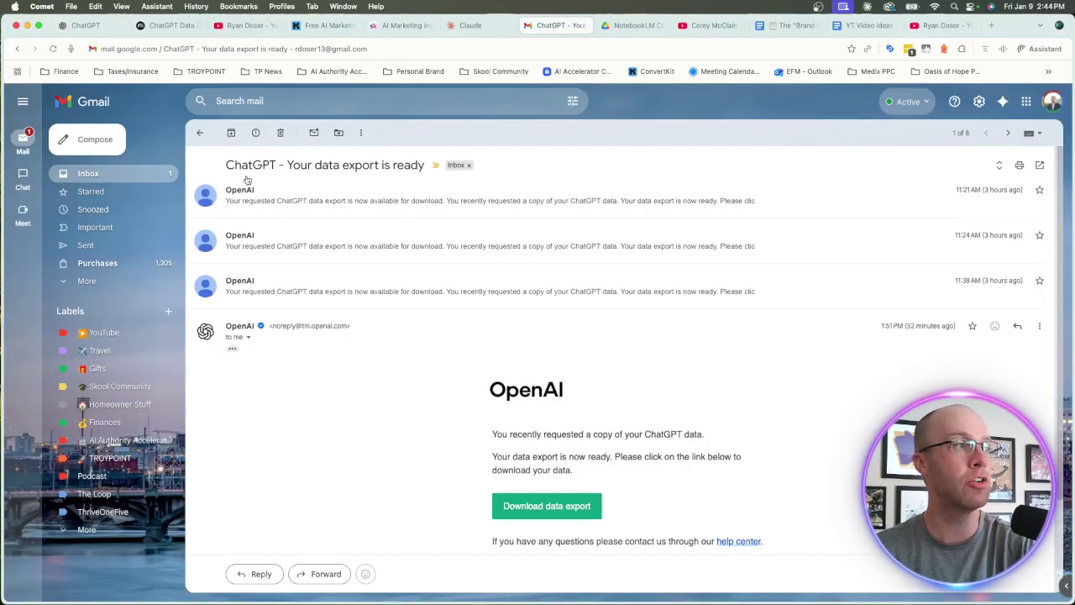
pyautogui.scroll(-3, 305, 286)
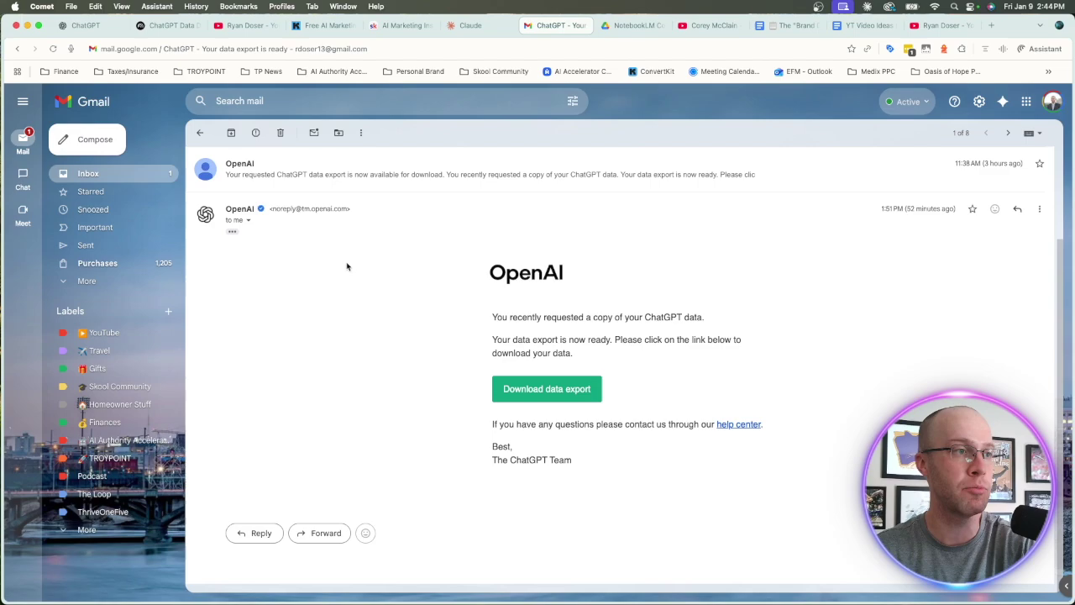
pyautogui.moveTo(473, 314); pyautogui.dragTo(586, 319)
pyautogui.click(588, 319)
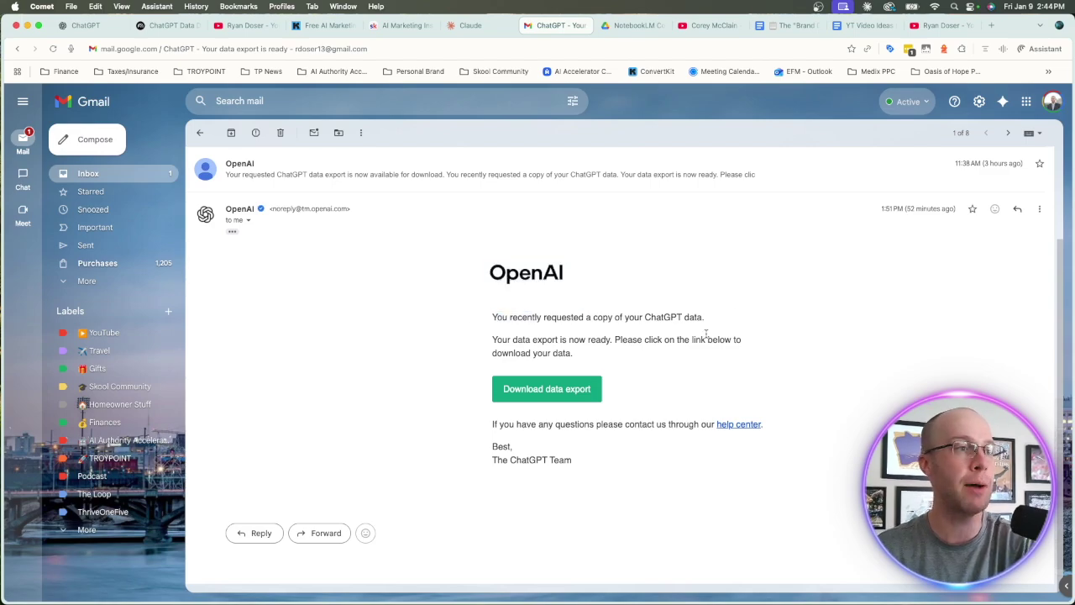
pyautogui.click(542, 399)
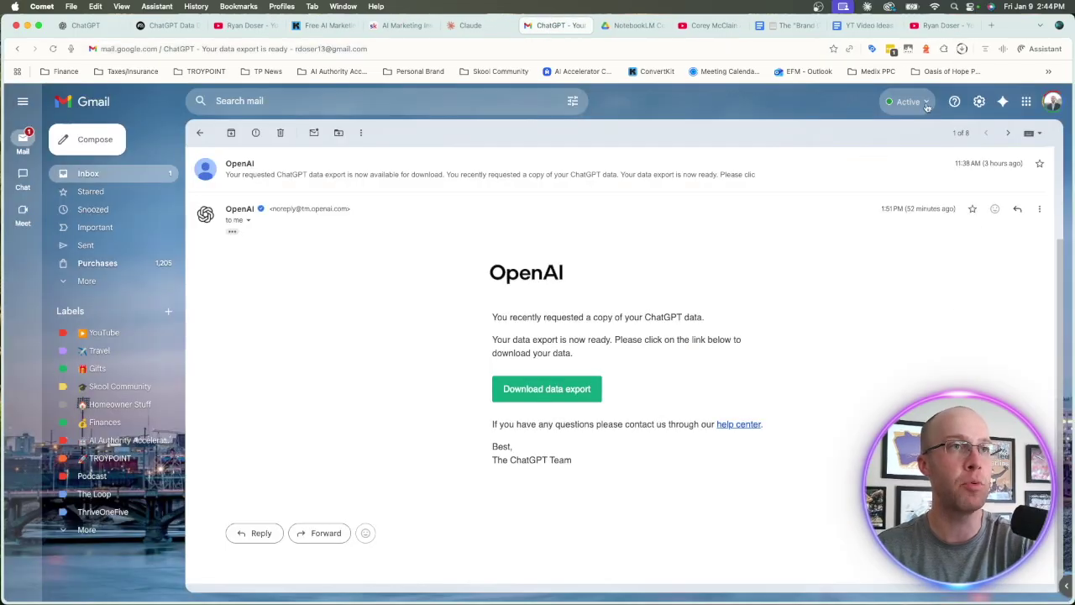
pyautogui.click(961, 49)
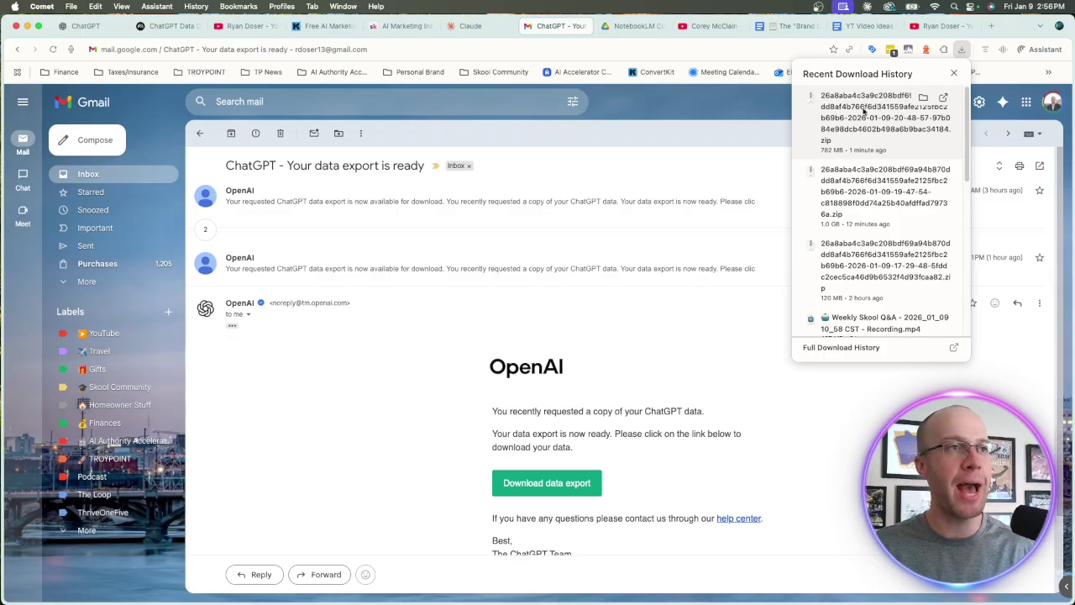
pyautogui.click(864, 111)
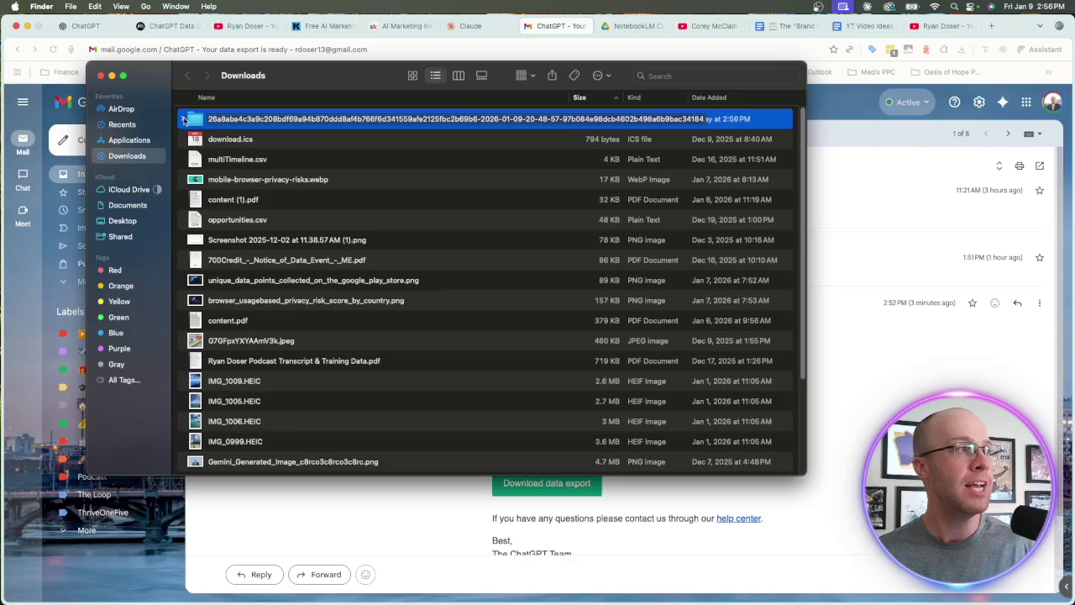
# - Rename the extracted export folder at the top of Downloads to ChatGPT_Data
pyautogui.press('Down')
pyautogui.click(221, 124)
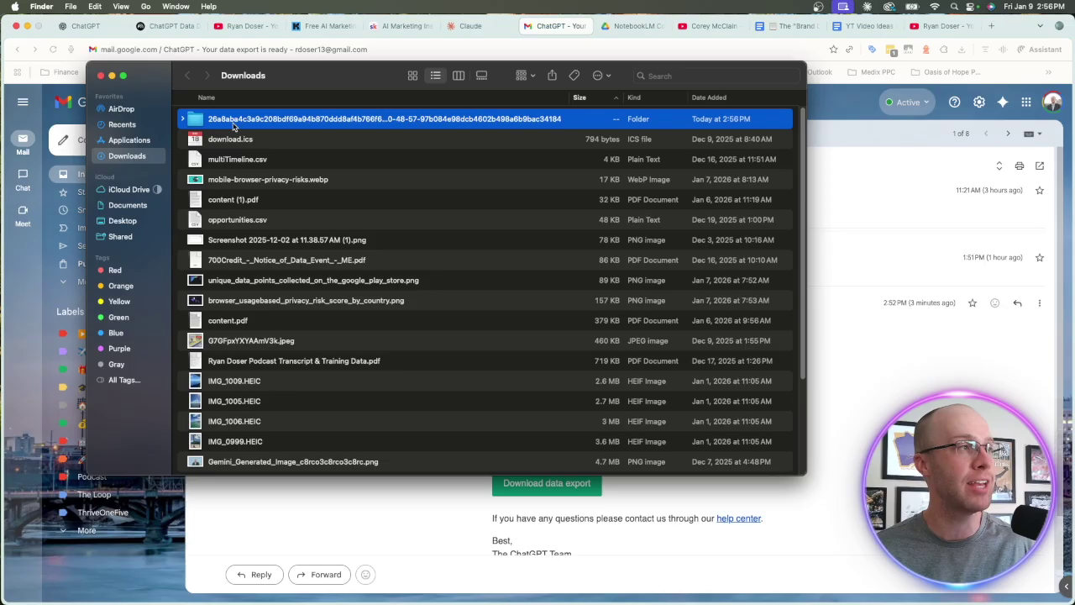
pyautogui.rightClick(217, 118)
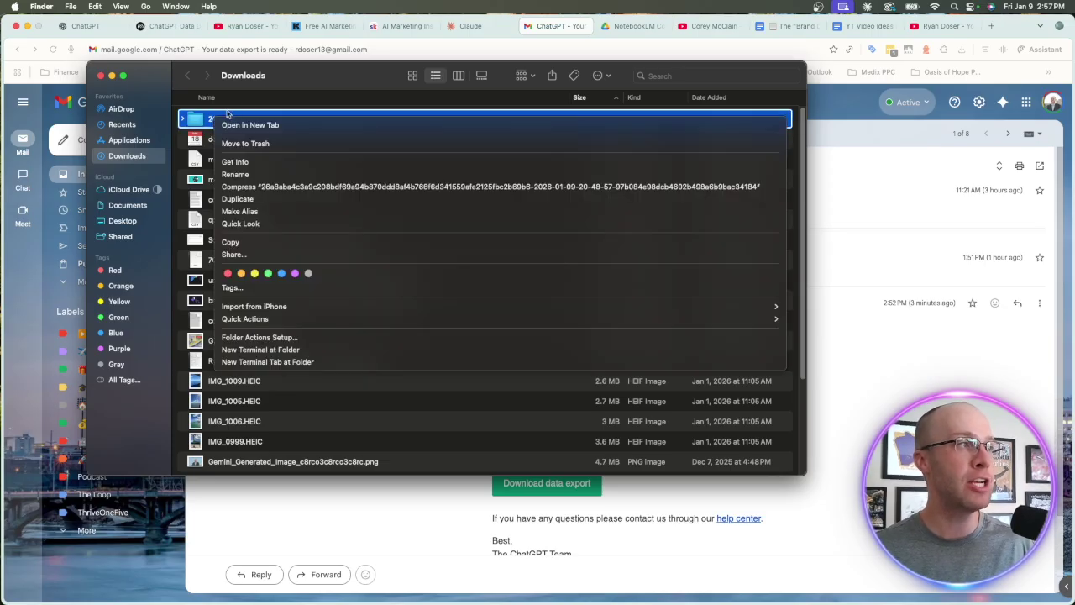
pyautogui.click(236, 174)
pyautogui.write('Chat')
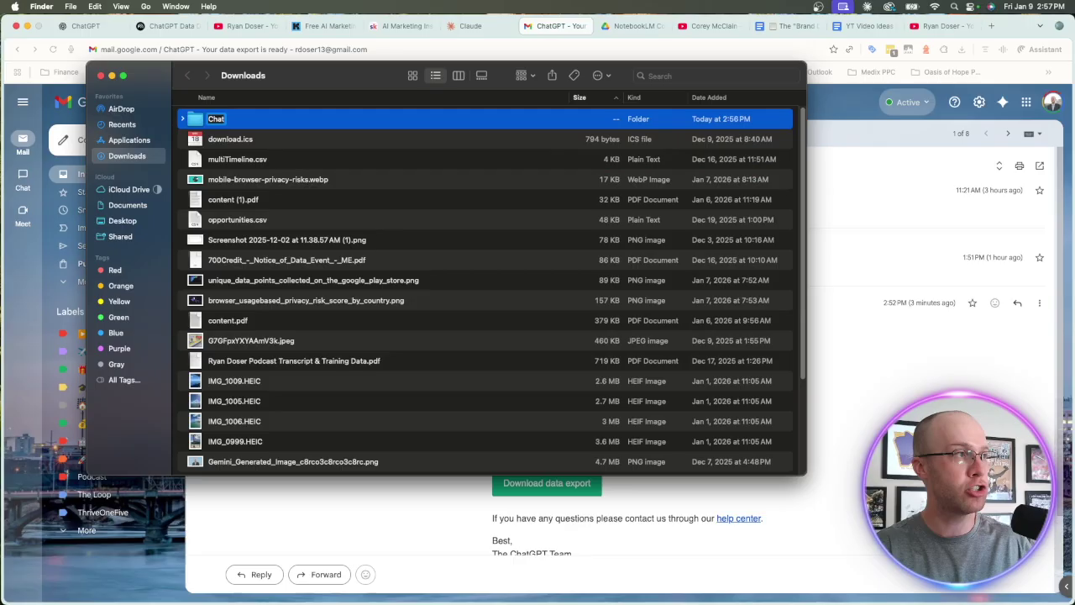
pyautogui.write('GPT_Da')
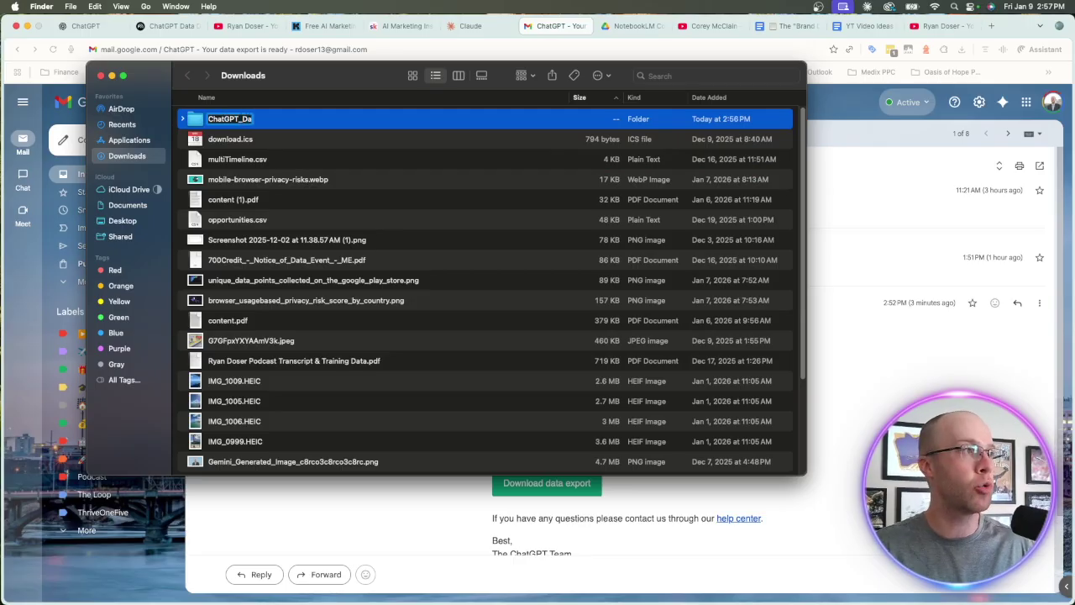
pyautogui.write('ta')
pyautogui.click(248, 140)
pyautogui.click(248, 121)
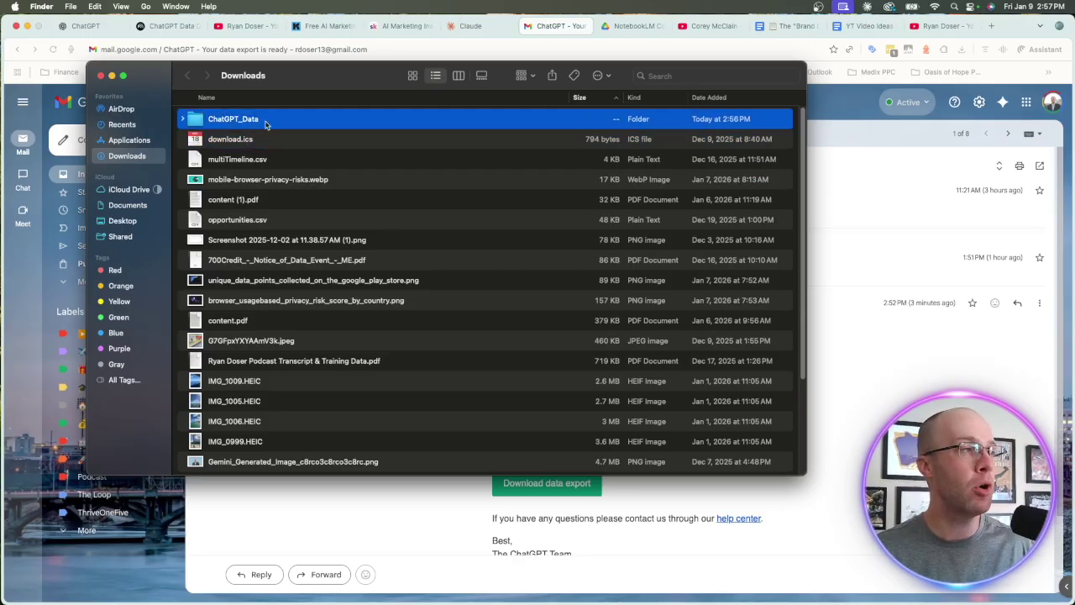
# - Expand ChatGPT_Data and locate the 247.2 MB conversations.json file inside it
pyautogui.click(184, 121)
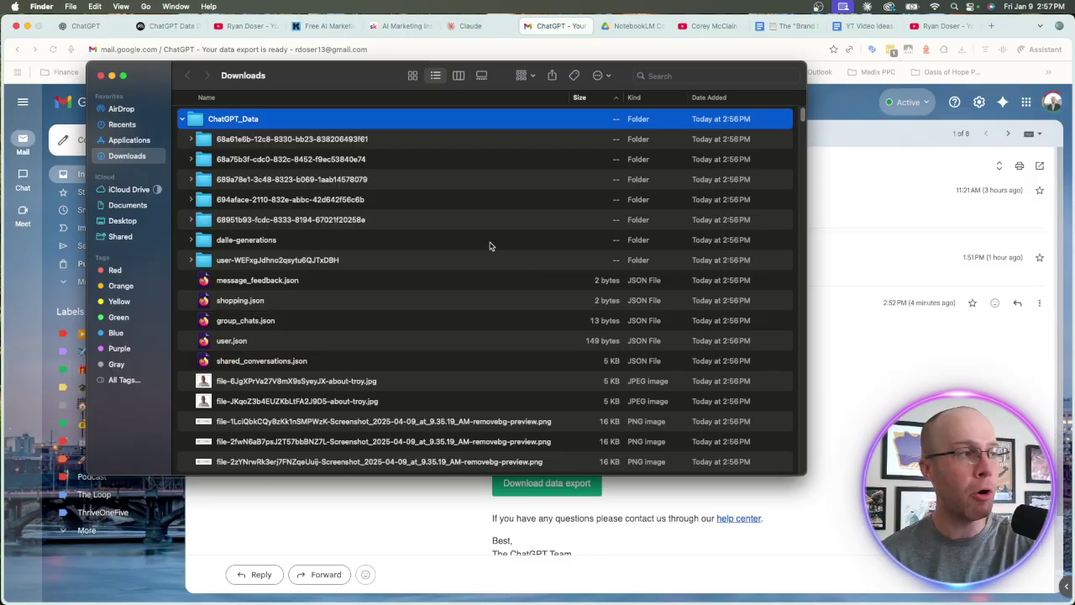
pyautogui.scroll(-3, 471, 244)
pyautogui.scroll(-15, 474, 234)
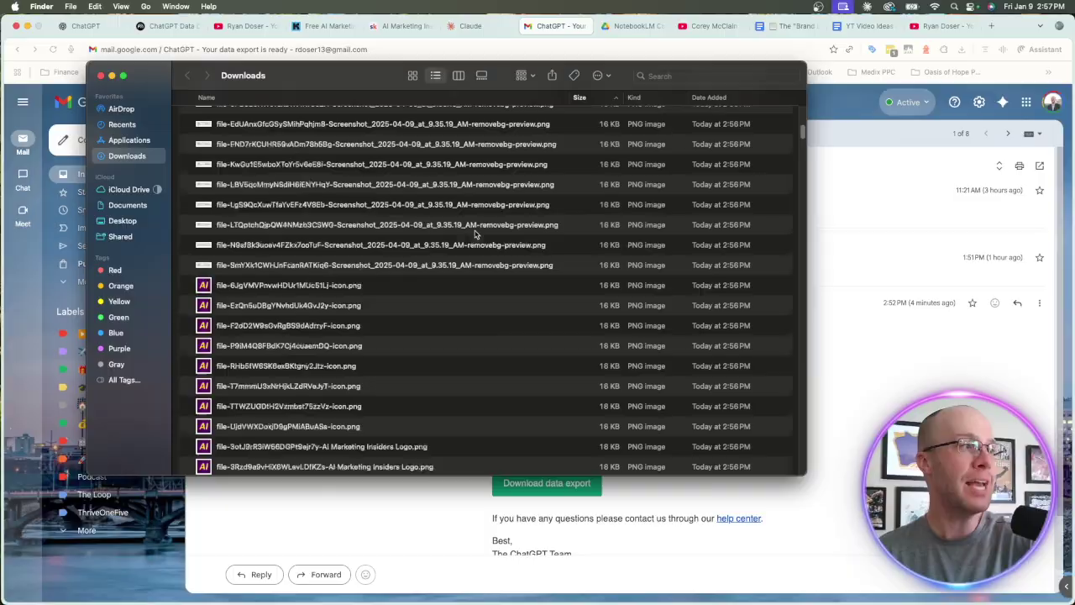
pyautogui.scroll(-15, 475, 235)
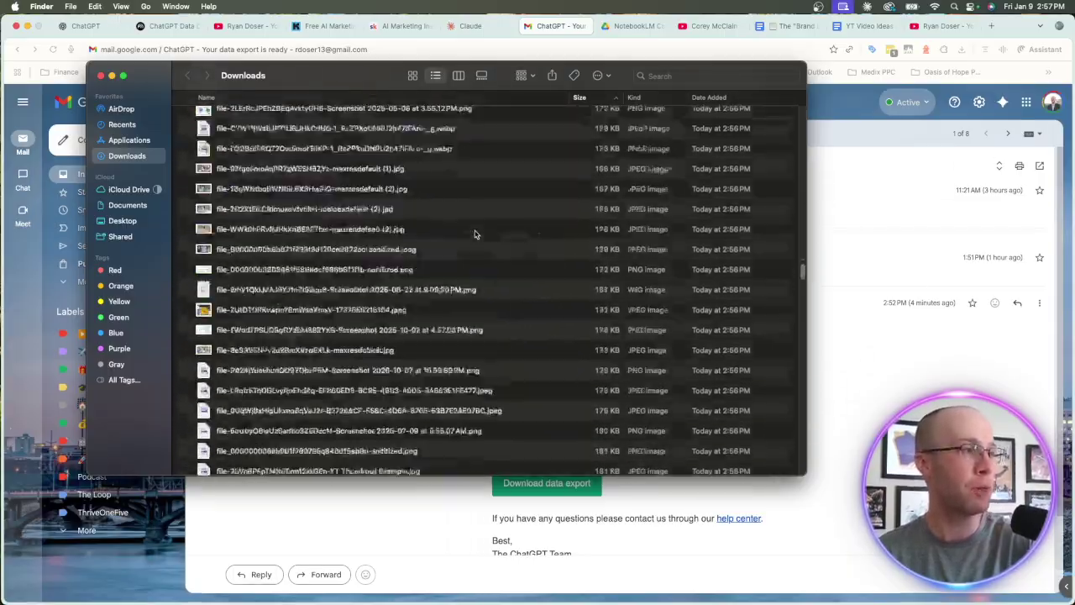
pyautogui.scroll(-15, 475, 234)
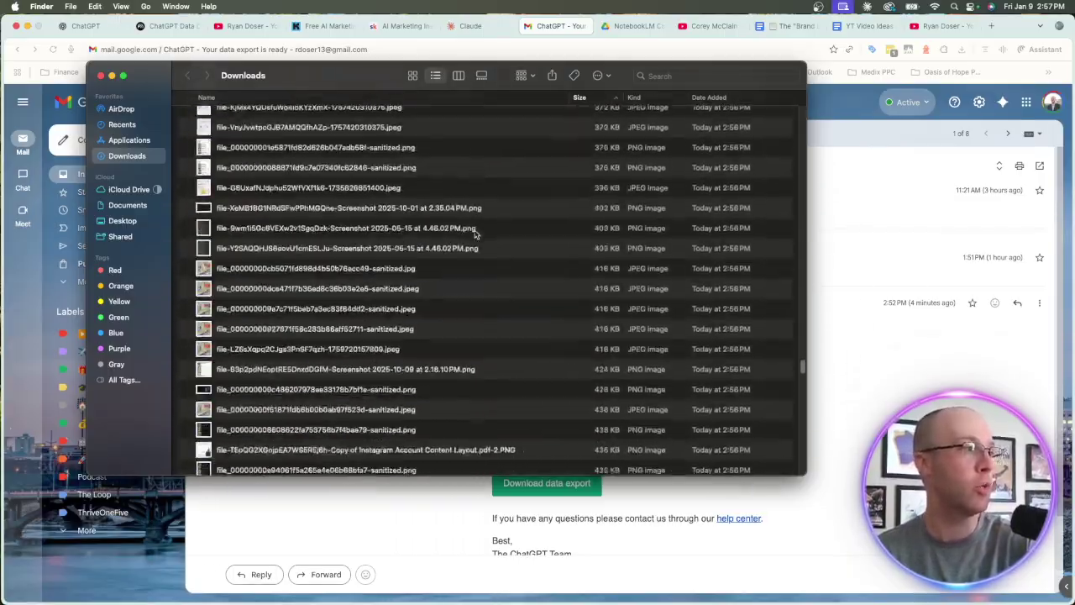
pyautogui.scroll(-15, 474, 234)
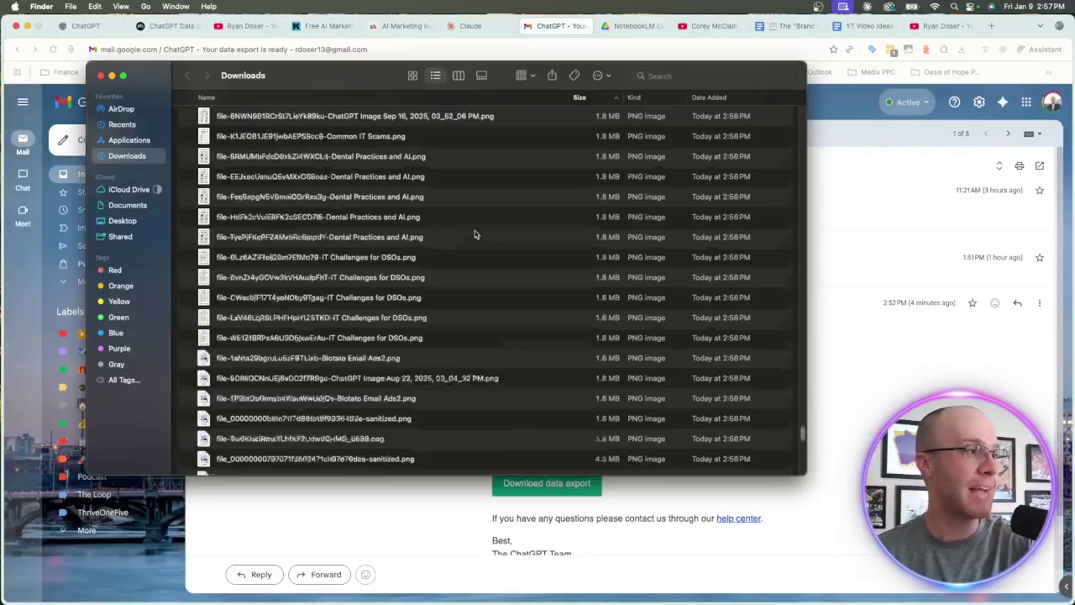
pyautogui.scroll(1, 274, 223)
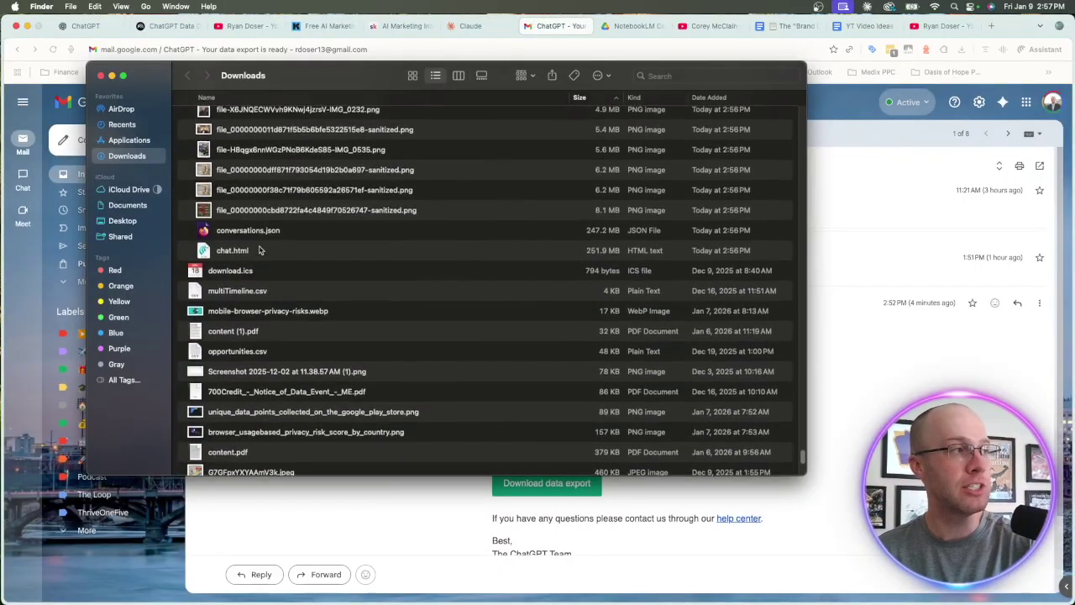
pyautogui.click(262, 238)
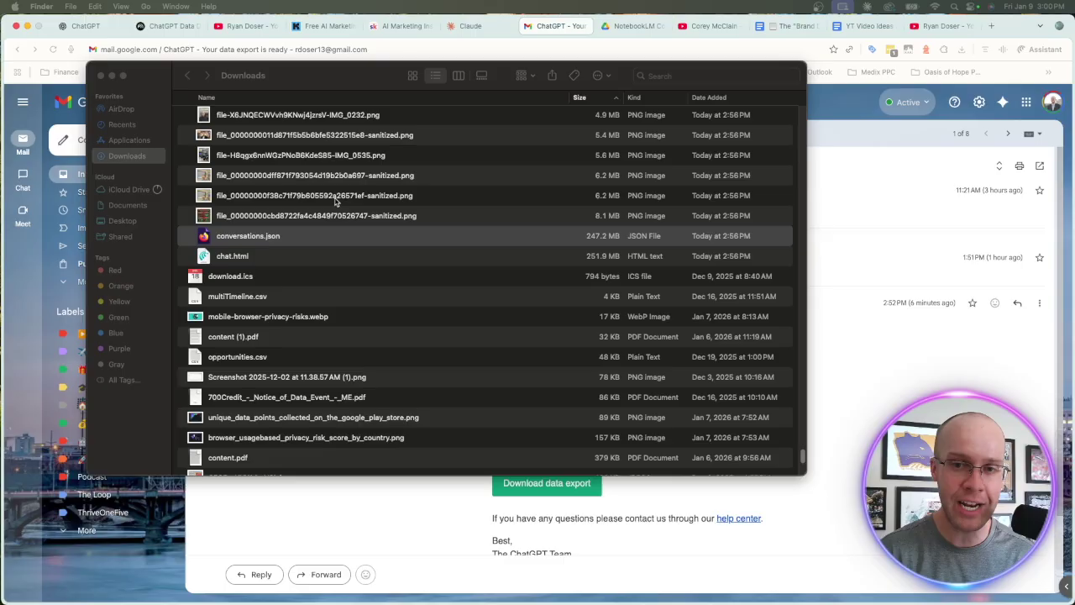
pyautogui.scroll(15, 336, 200)
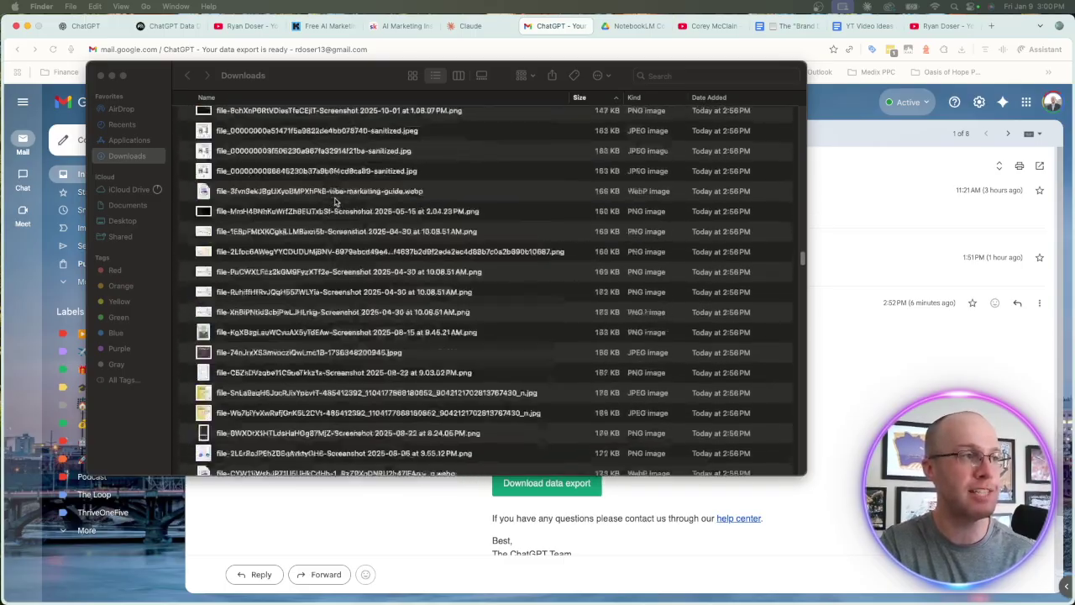
pyautogui.scroll(10, 336, 201)
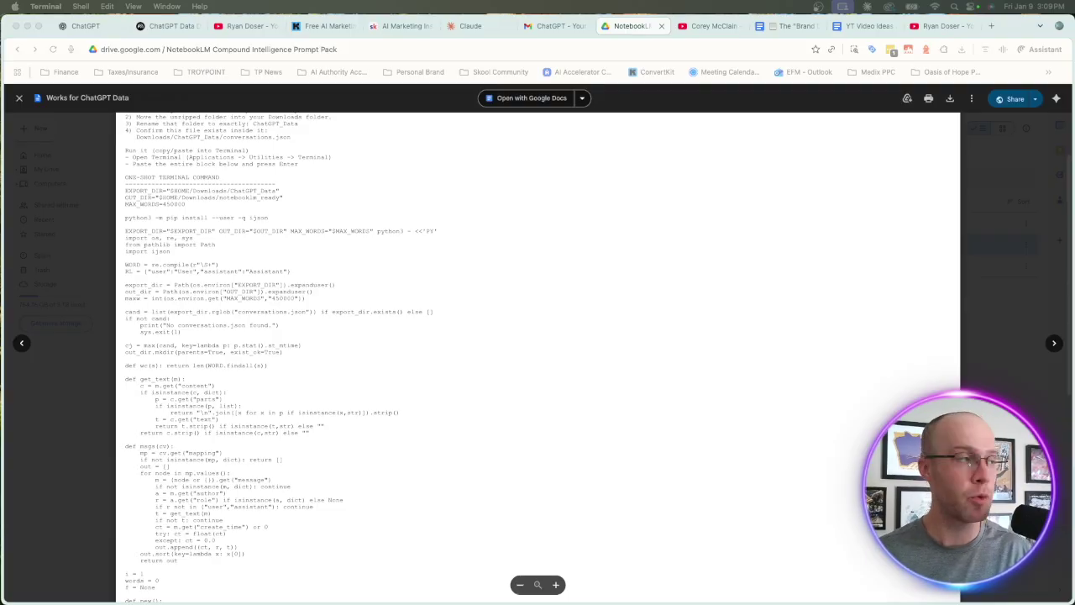
# - Select the one-shot terminal command script in the Drive doc, then deselect it
pyautogui.click(210, 207)
pyautogui.moveTo(125, 178); pyautogui.dragTo(318, 456)
pyautogui.click(317, 455)
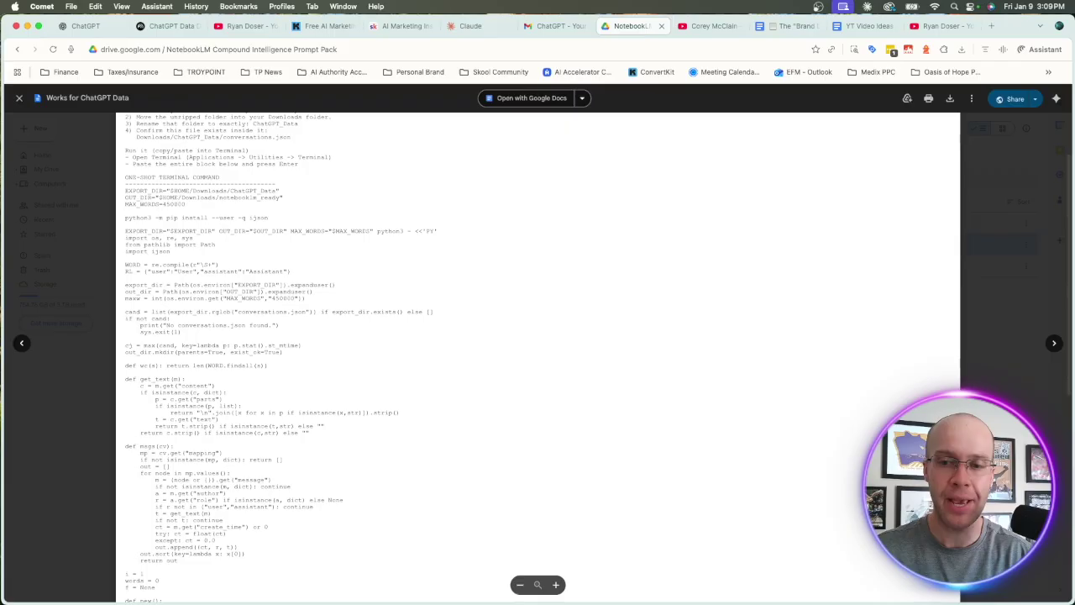
# - Open and close a Terminal window, then show the YouTube channel's Videos page
pyautogui.press('super+Tab')
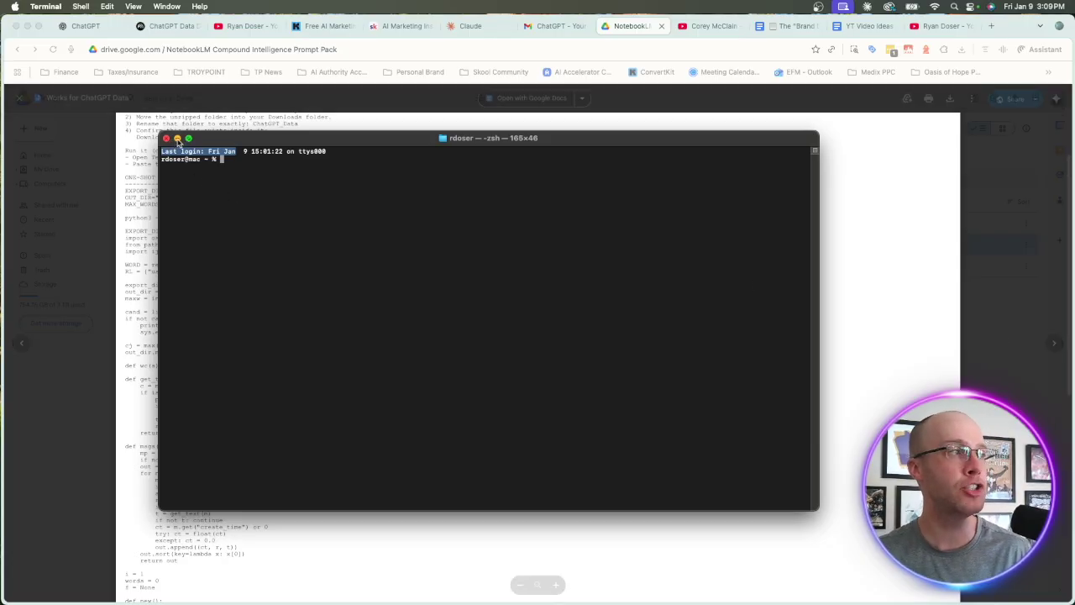
pyautogui.click(168, 139)
pyautogui.click(699, 26)
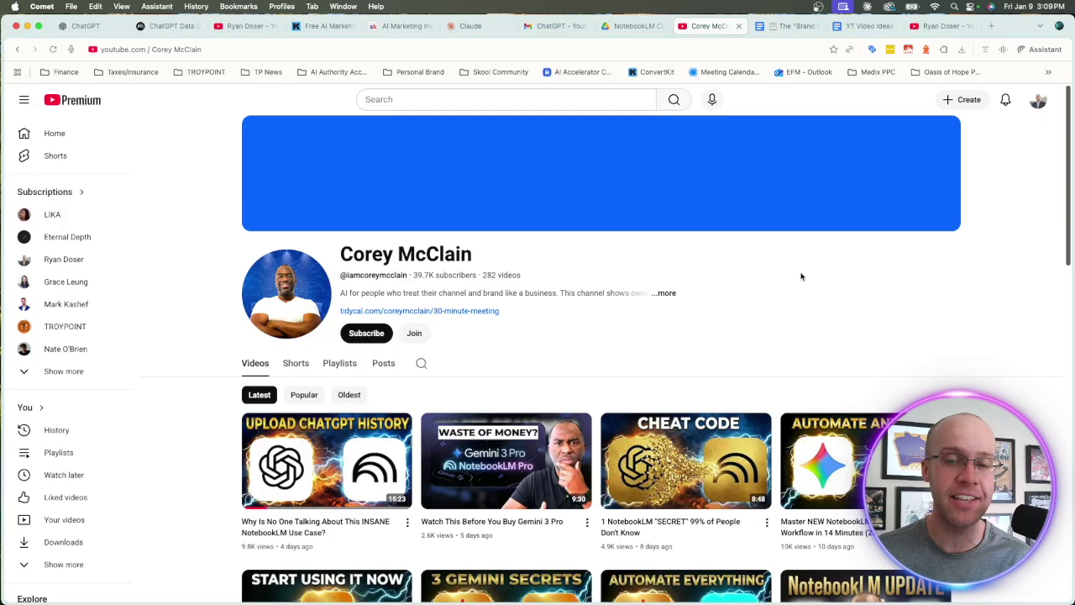
# - Return to the Google Drive doc containing the one-shot Terminal script
pyautogui.click(642, 26)
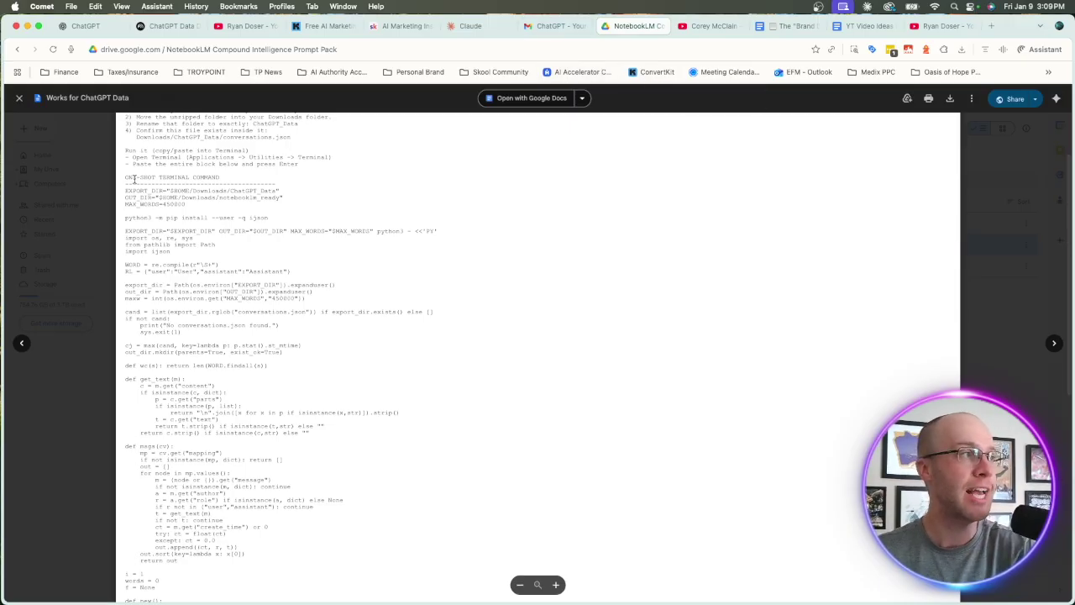
# - Select the script from the ONE-SHOT TERMINAL COMMAND heading and open a Terminal window
pyautogui.moveTo(126, 179); pyautogui.dragTo(156, 429)
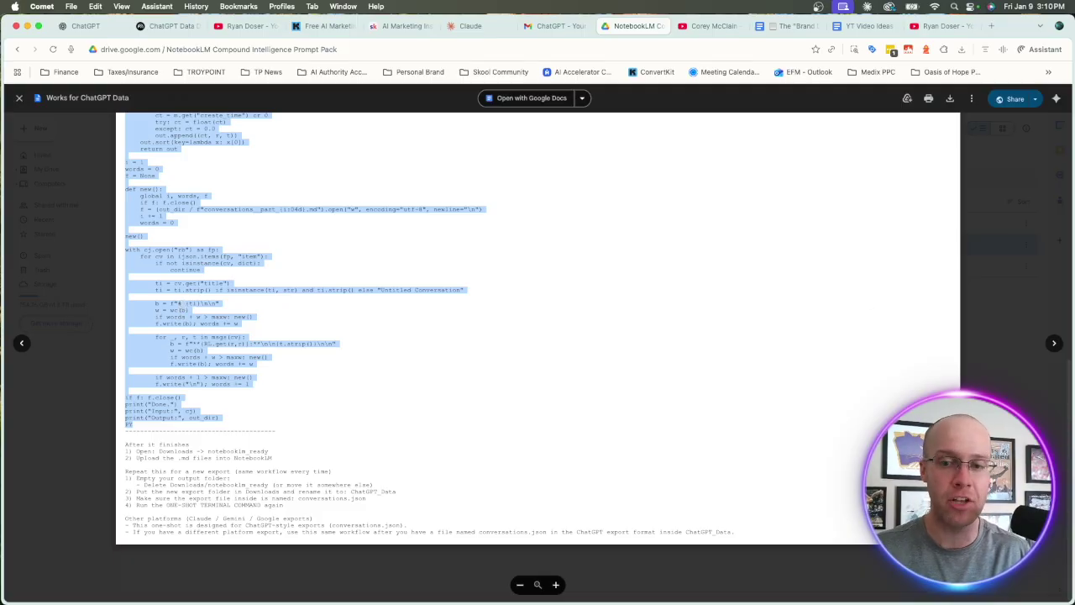
pyautogui.press('super+Tab')
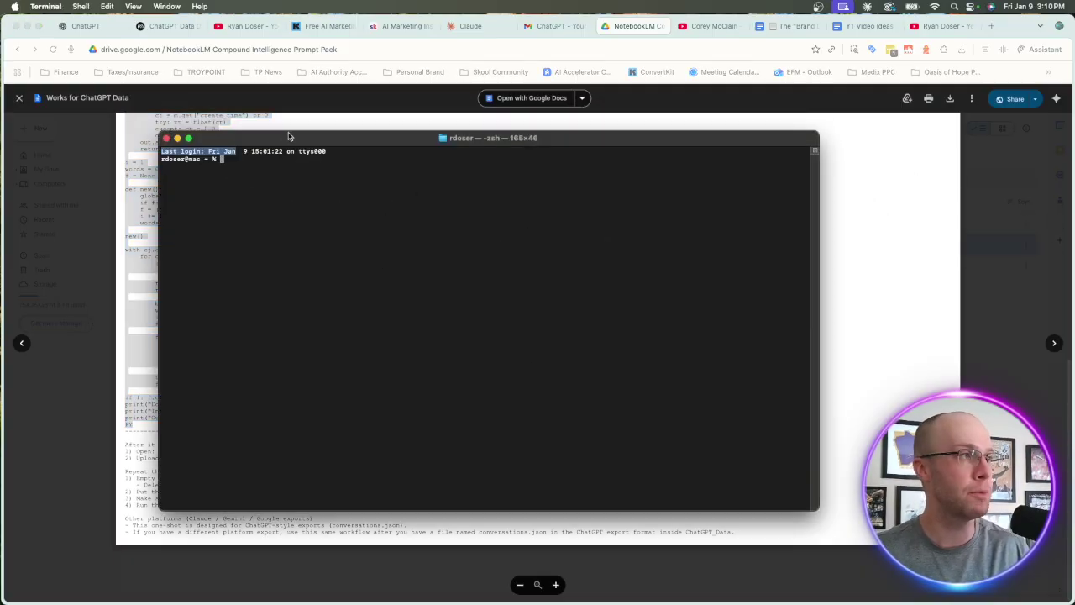
# - Paste the one-shot conversion script at the Terminal prompt and run it
pyautogui.moveTo(280, 128); pyautogui.dragTo(259, 117)
pyautogui.click(256, 160)
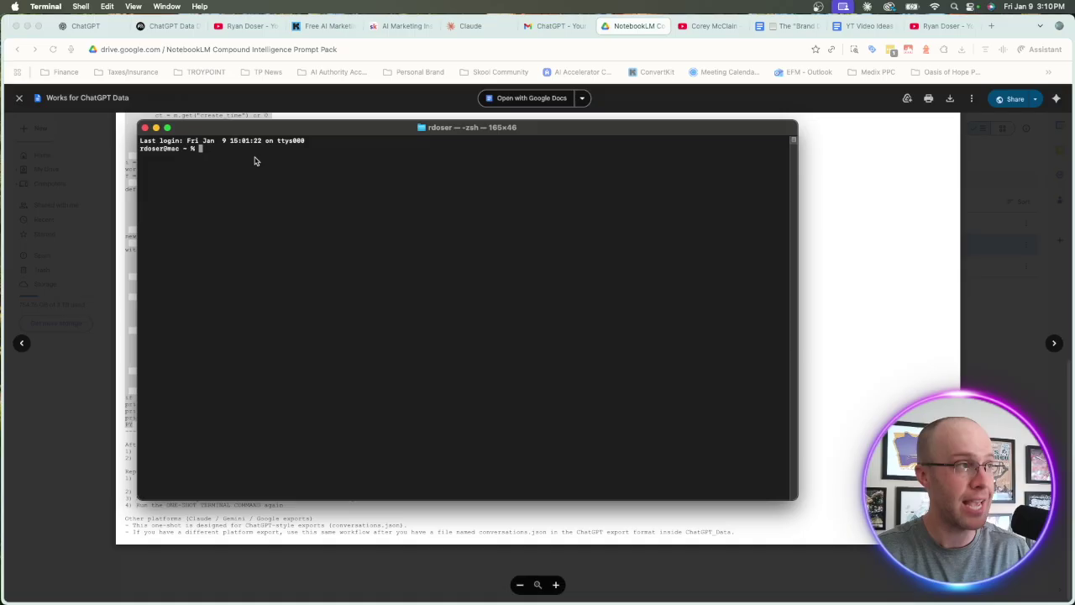
pyautogui.press('super+v')
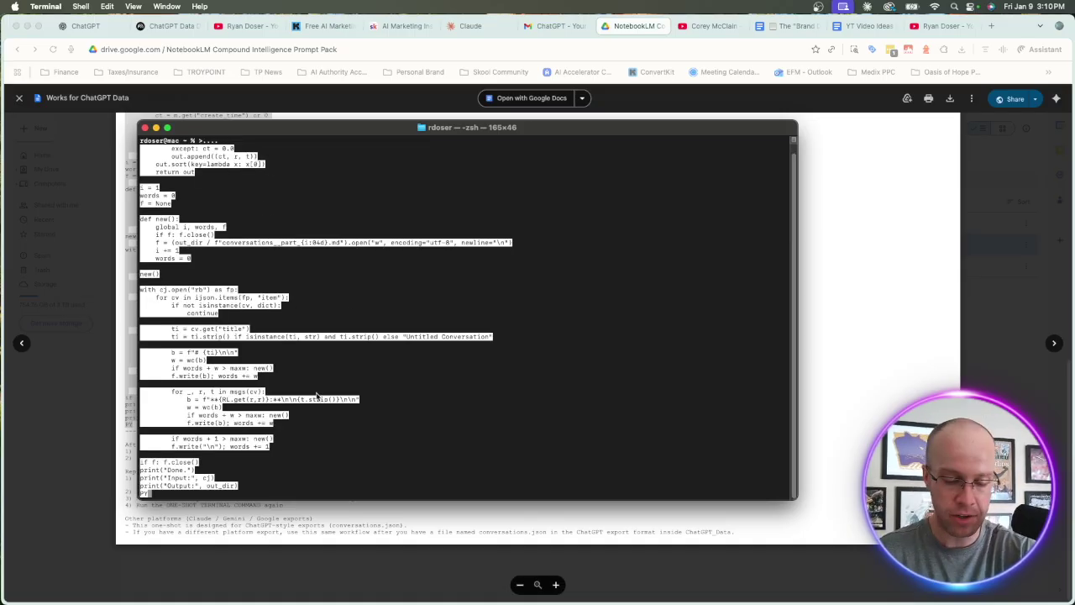
pyautogui.press('Return')
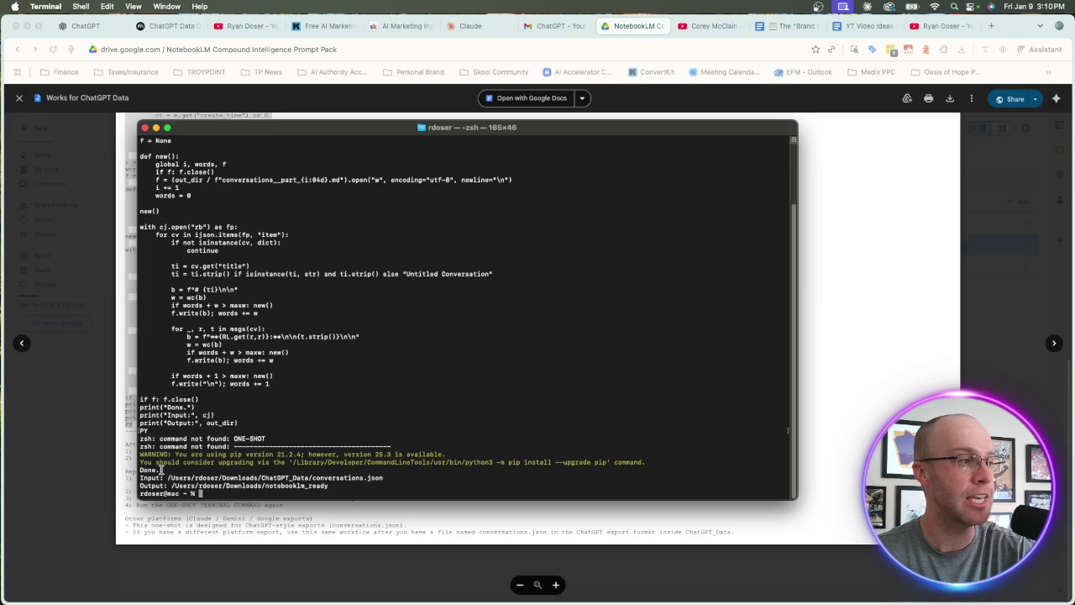
# - Check the output: Done., the ChatGPT_Data/conversations.json input and the notebooklm_ready output folder
pyautogui.moveTo(163, 470); pyautogui.dragTo(135, 472)
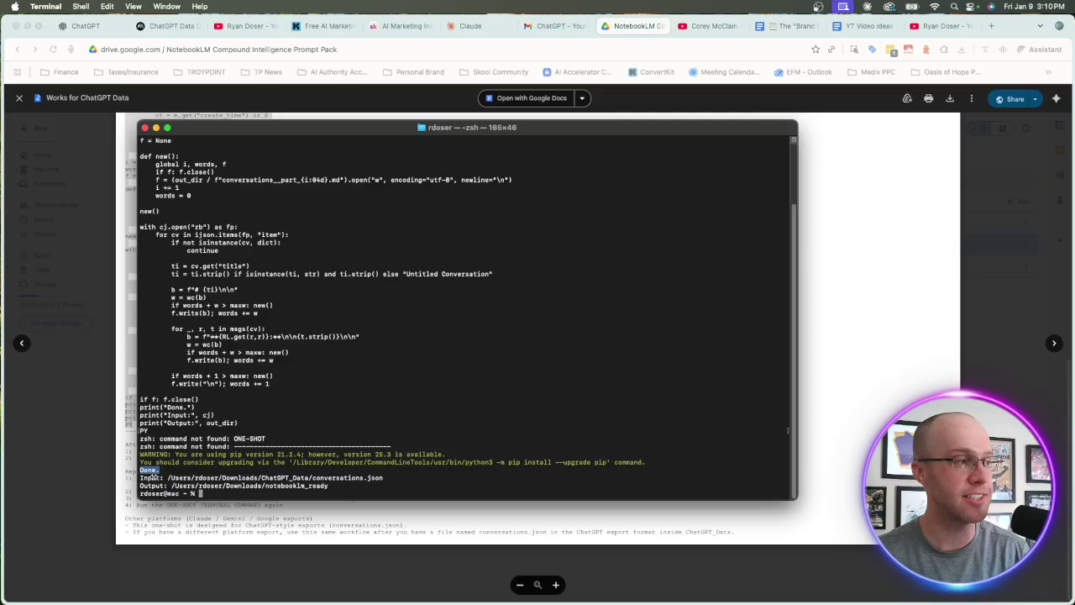
pyautogui.click(263, 477)
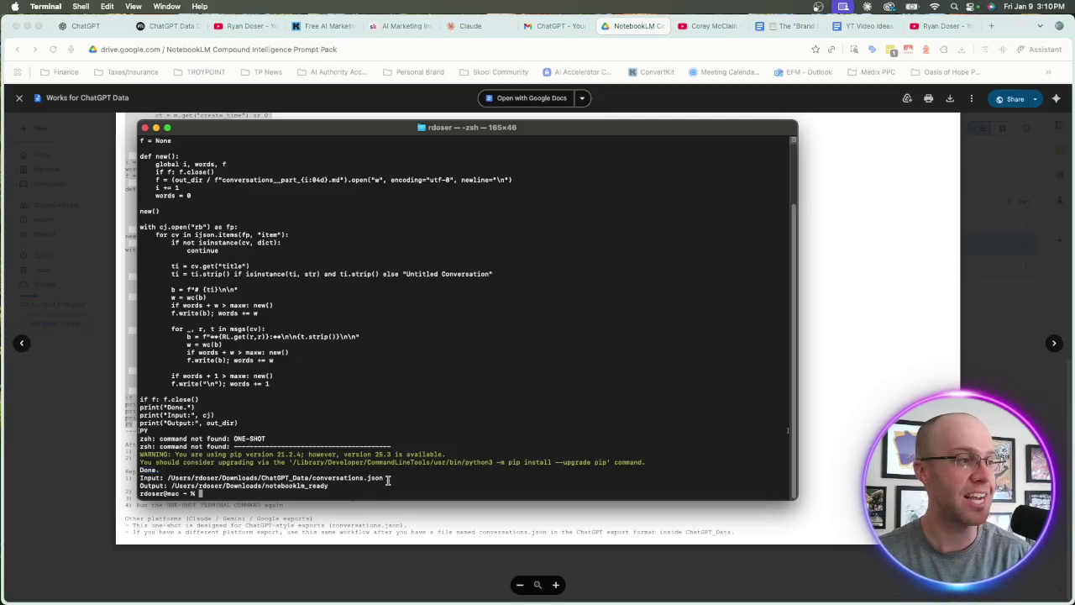
pyautogui.moveTo(387, 478); pyautogui.dragTo(310, 483)
pyautogui.click(262, 478)
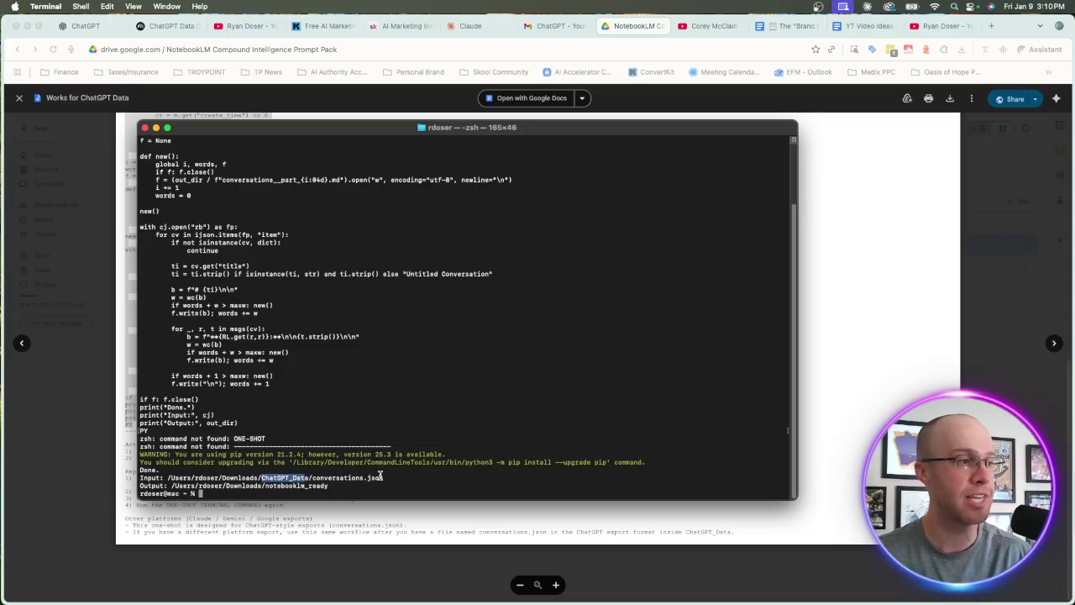
pyautogui.moveTo(385, 478); pyautogui.dragTo(311, 481)
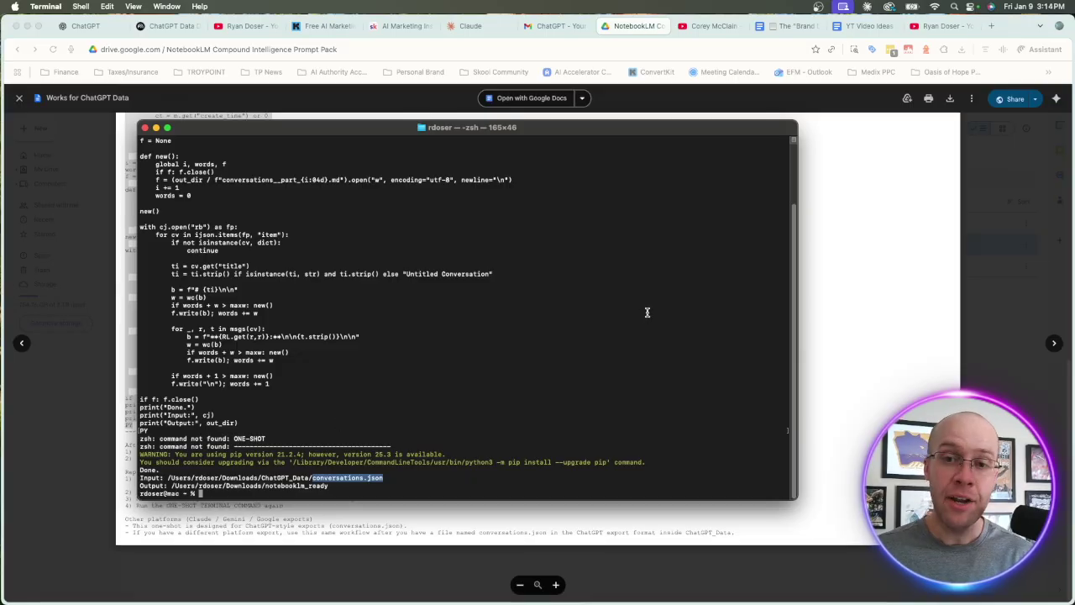
pyautogui.click(151, 483)
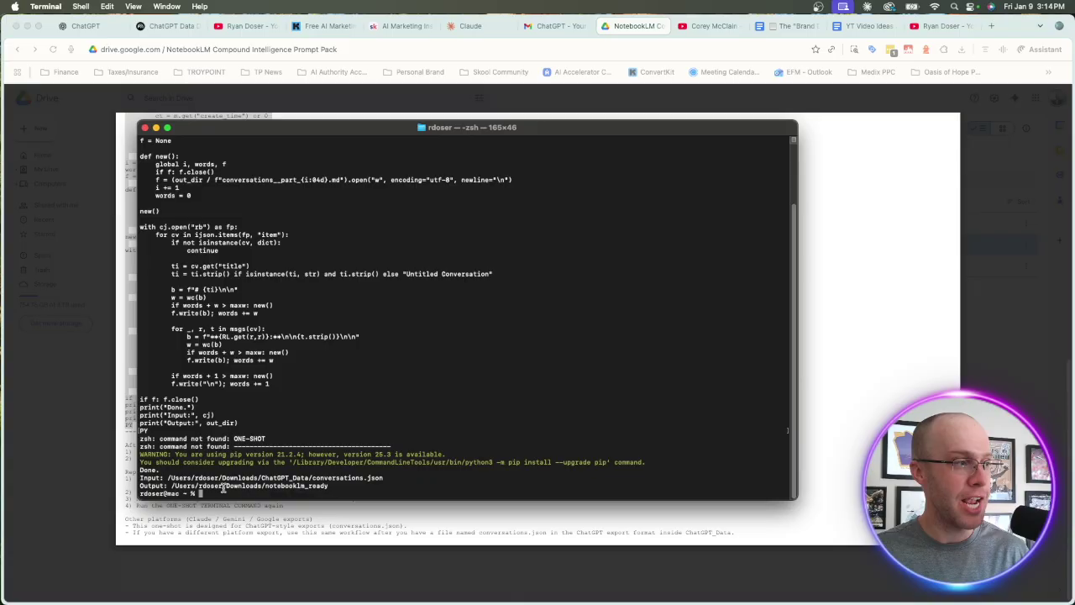
pyautogui.moveTo(330, 487); pyautogui.dragTo(264, 488)
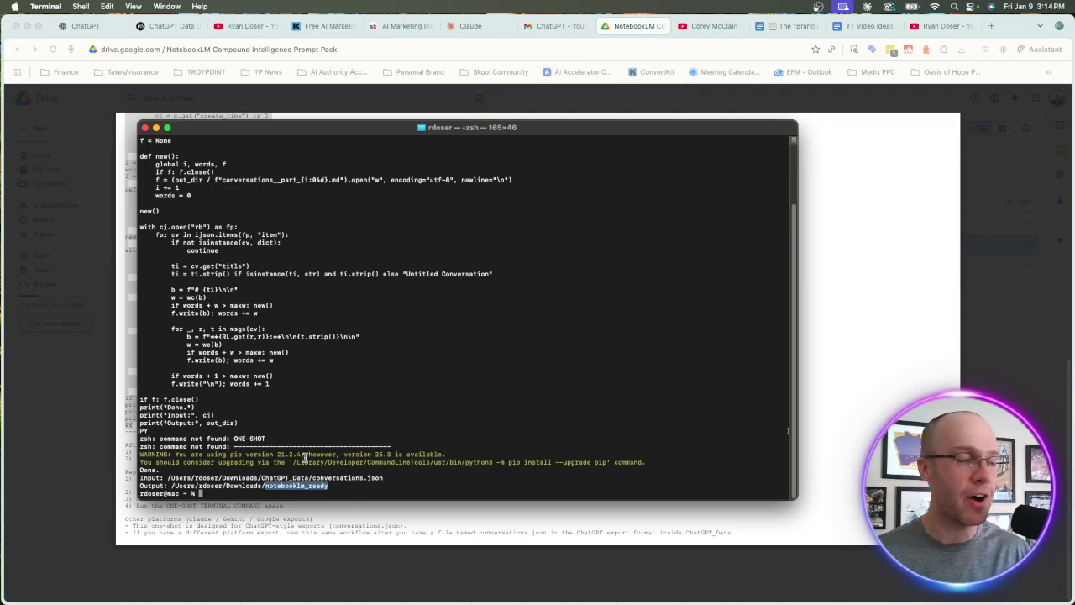
pyautogui.moveTo(394, 479); pyautogui.dragTo(313, 476)
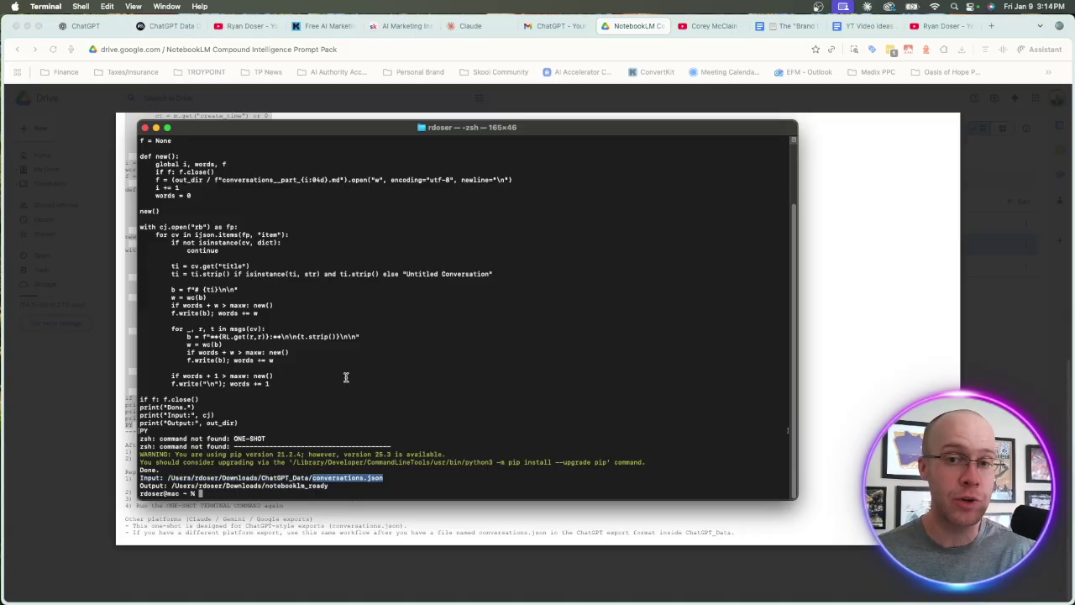
pyautogui.click(924, 437)
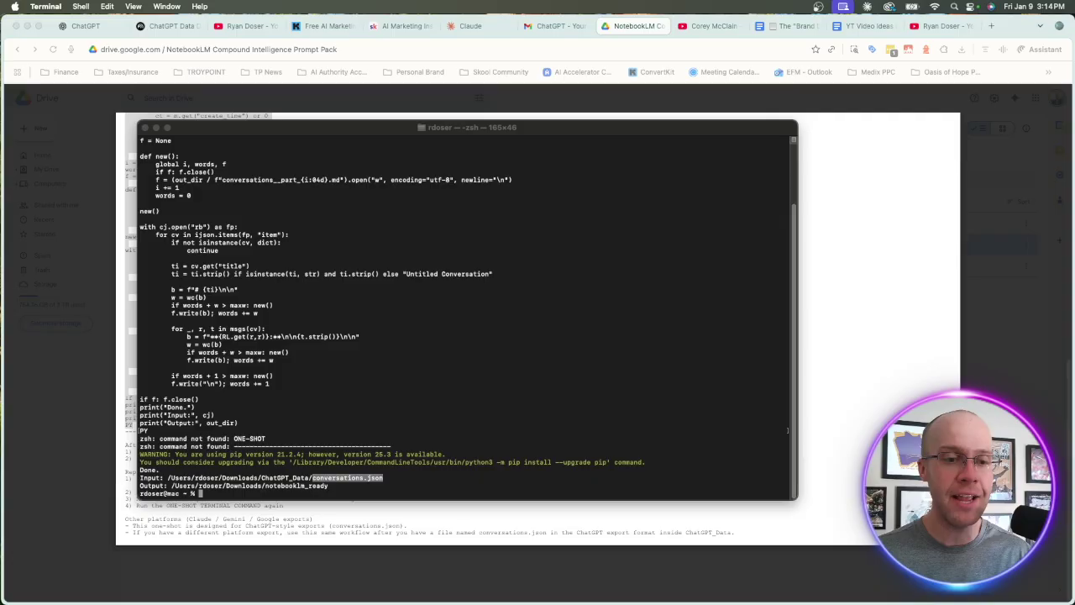
pyautogui.press('super+Tab')
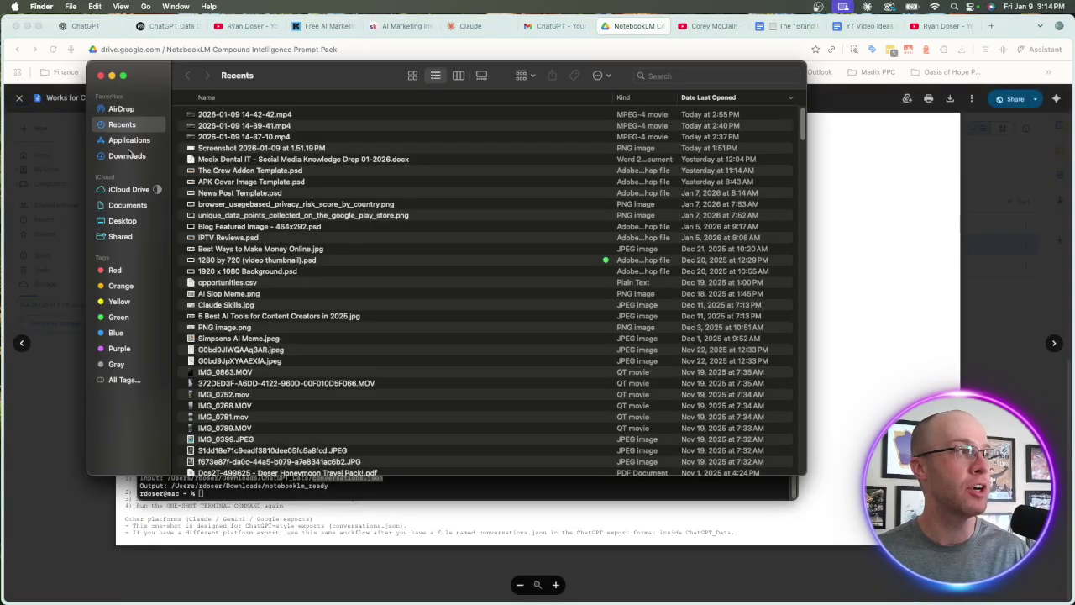
# - Sort Downloads by name and open the notebooklm_ready folder
pyautogui.click(127, 156)
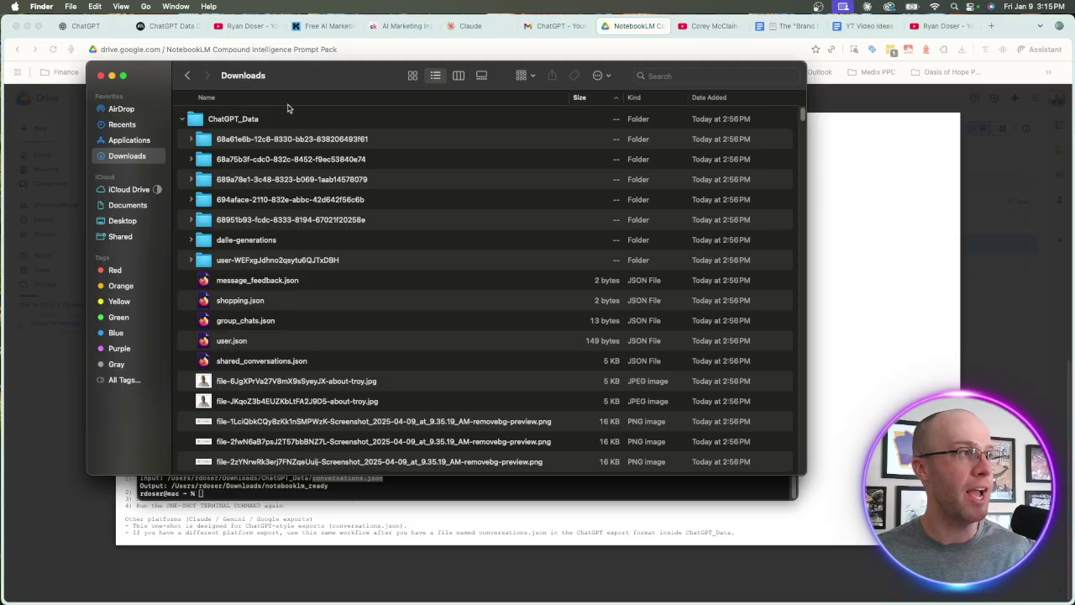
pyautogui.click(225, 100)
pyautogui.moveTo(803, 114); pyautogui.dragTo(788, 459)
pyautogui.scroll(-8, 789, 459)
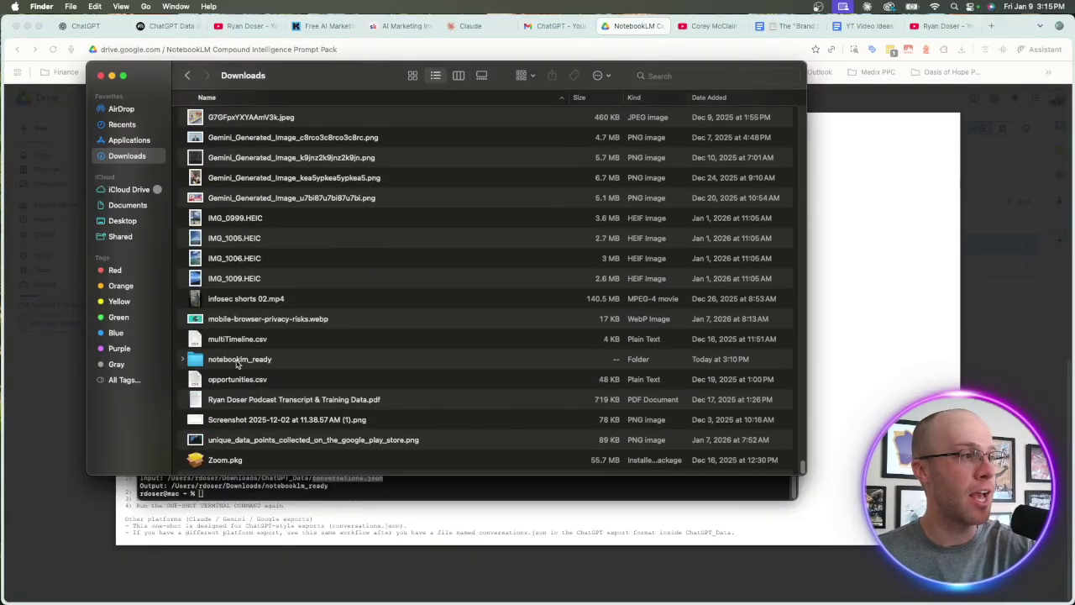
pyautogui.click(261, 363)
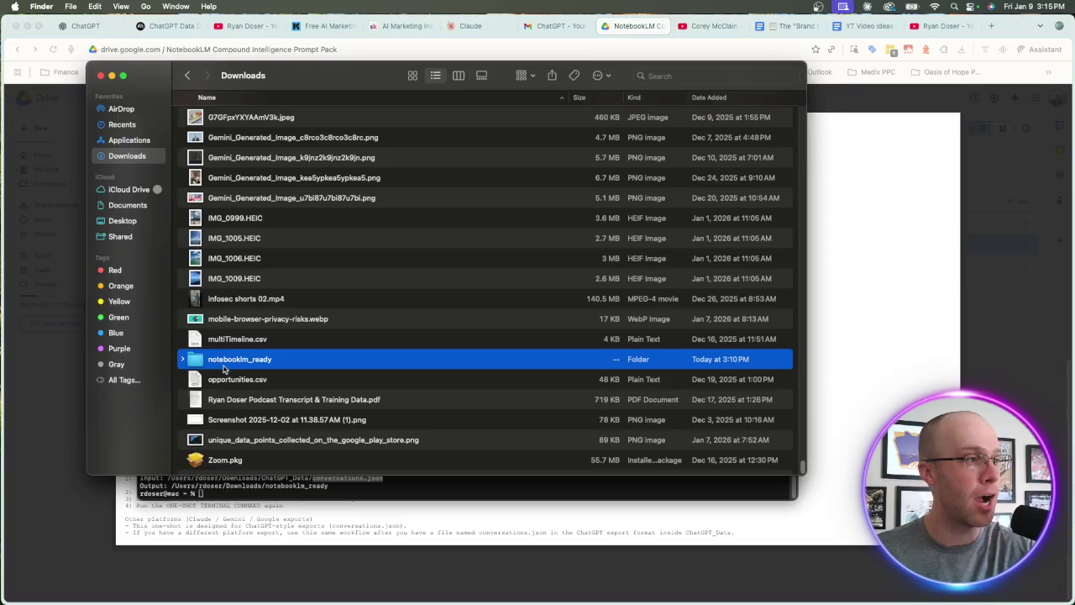
pyautogui.doubleClick(226, 358)
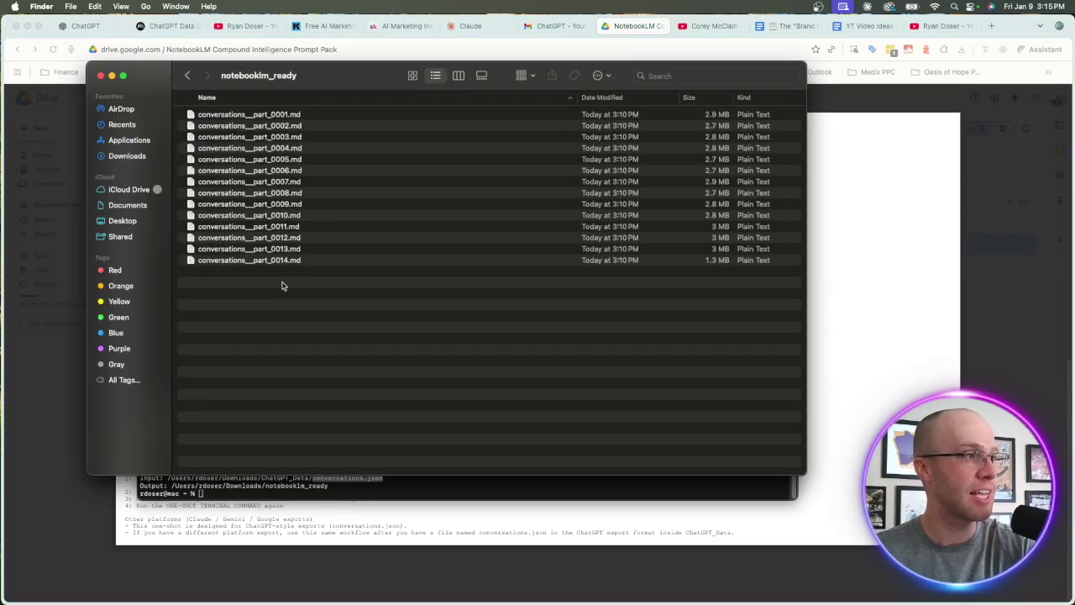
# - Check the conversations_part_0001–0014.md files are there, then open a new browser tab
pyautogui.click(288, 118)
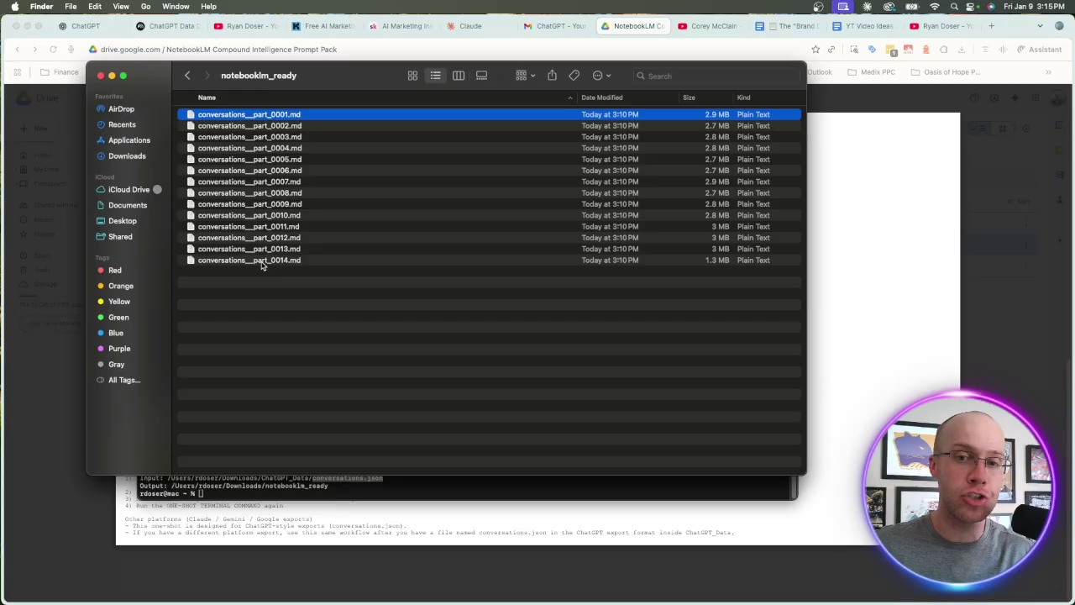
pyautogui.click(187, 74)
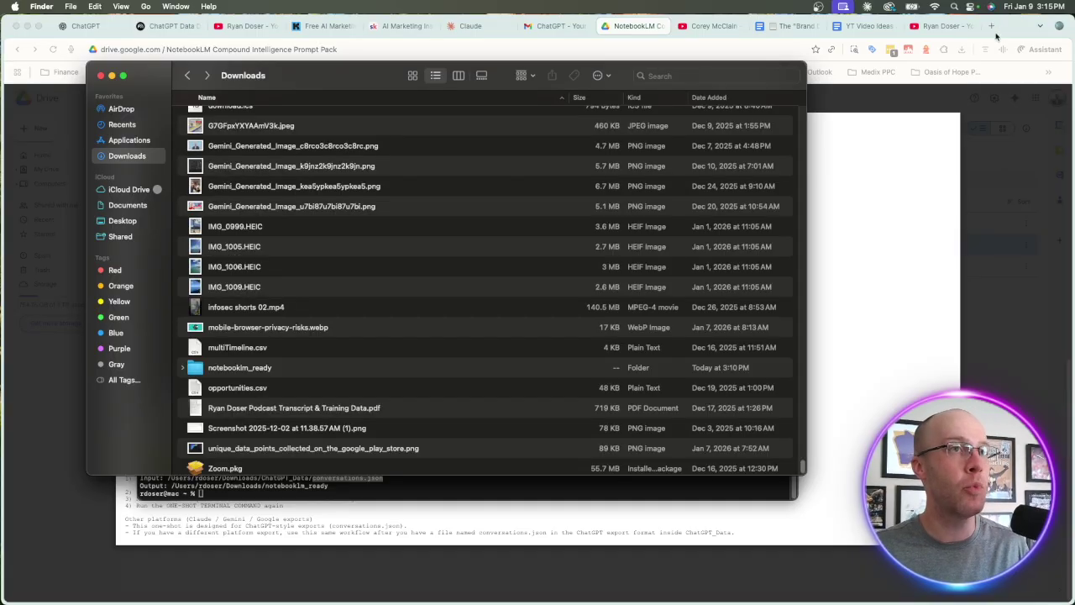
pyautogui.click(1054, 57)
pyautogui.press('super+t')
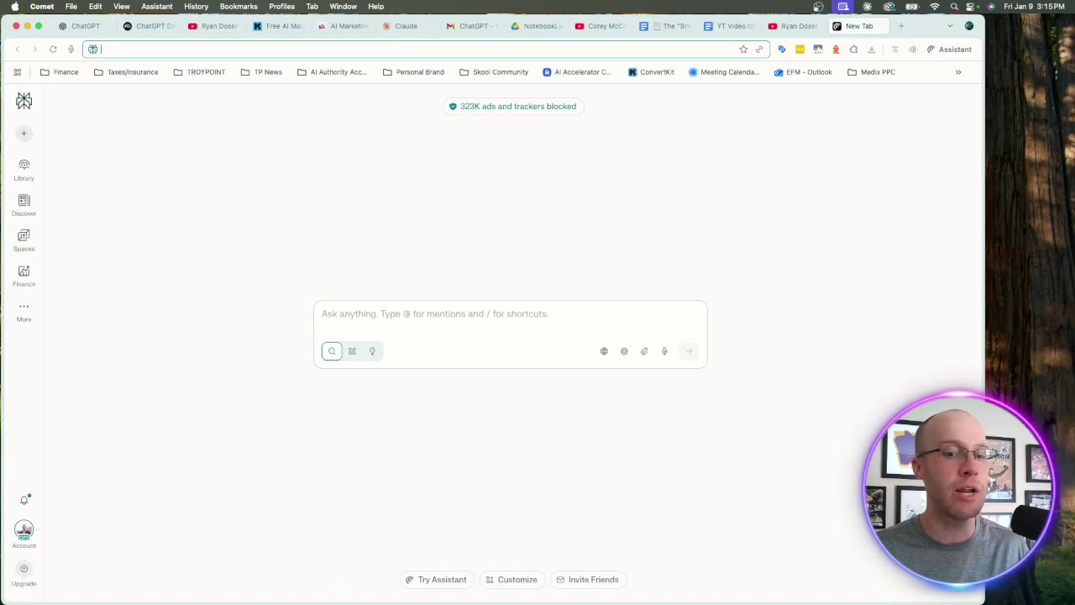
# - Drag the notebooklm_ready folder from Finder over to the browser window
pyautogui.press('super+Tab')
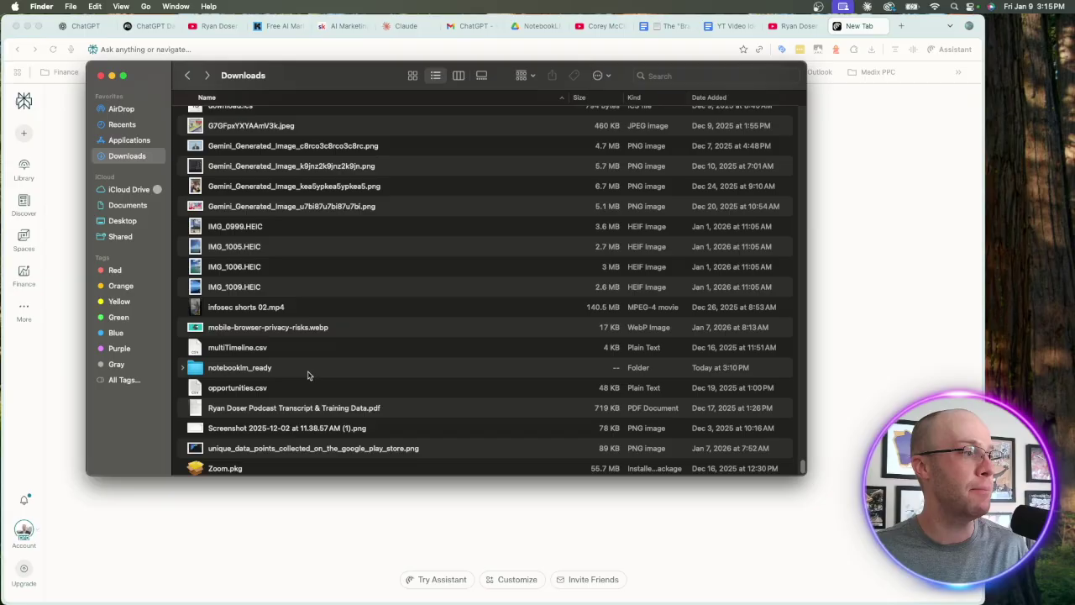
pyautogui.moveTo(412, 358); pyautogui.dragTo(1050, 59)
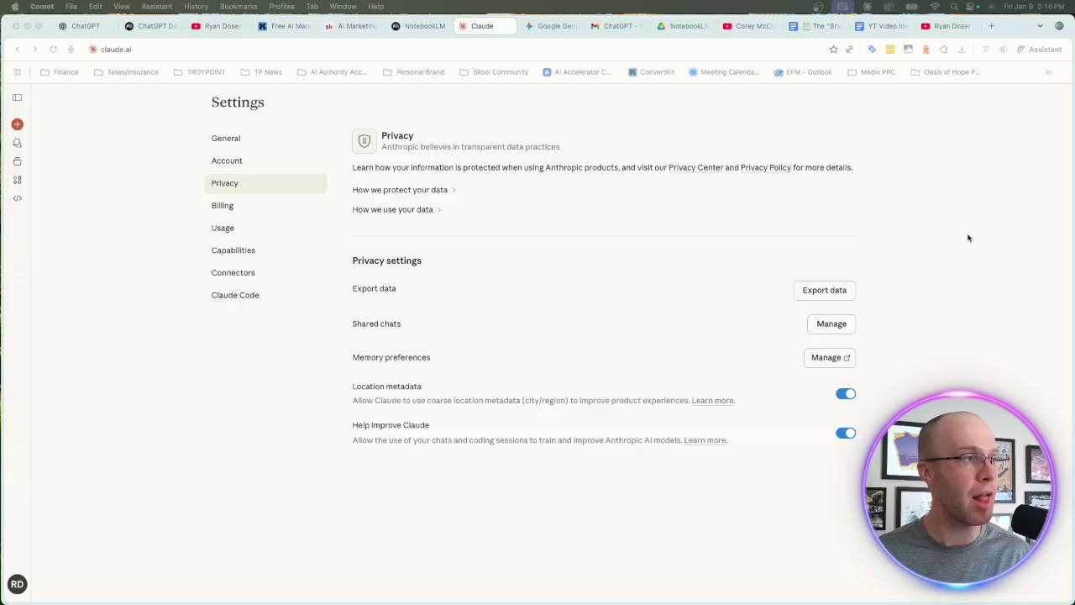
pyautogui.click(17, 583)
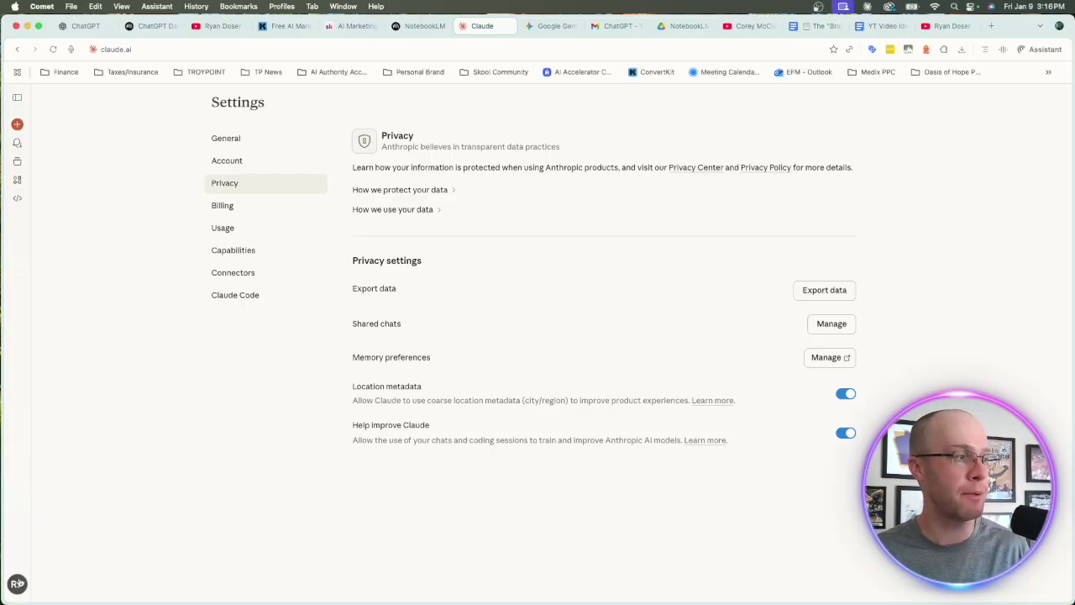
# - In Claude's Privacy settings, bring up the Export data dialog for all conversations
pyautogui.click(17, 583)
pyautogui.click(49, 416)
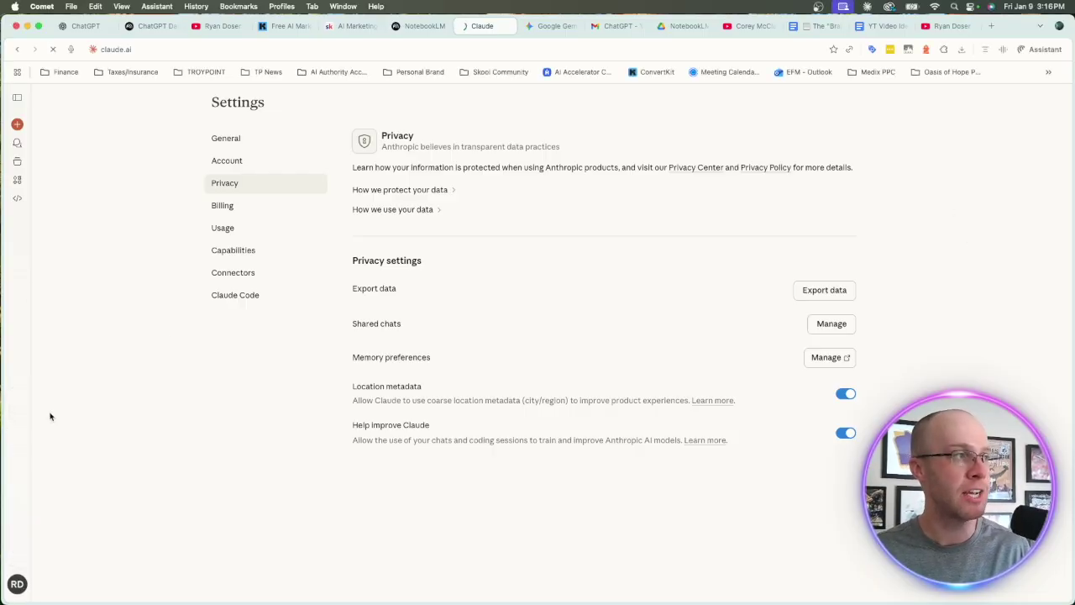
pyautogui.click(276, 186)
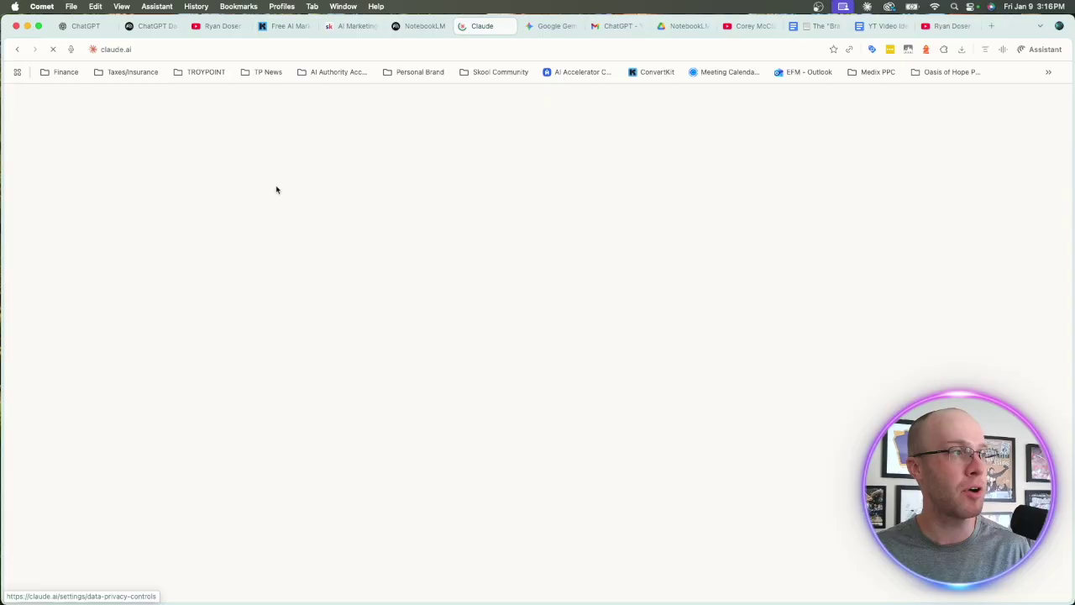
pyautogui.click(290, 184)
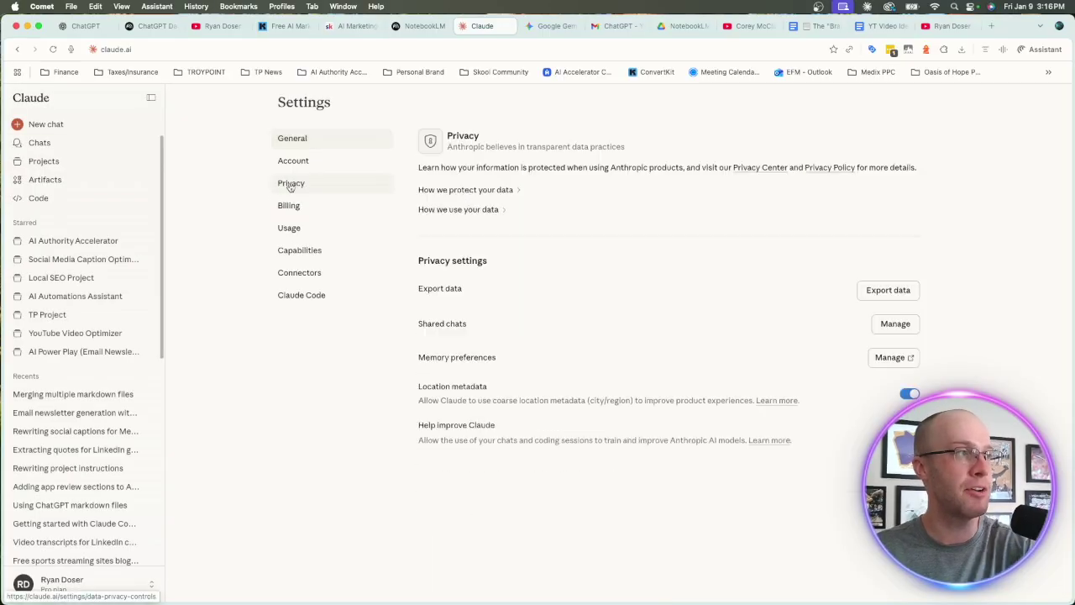
pyautogui.click(889, 292)
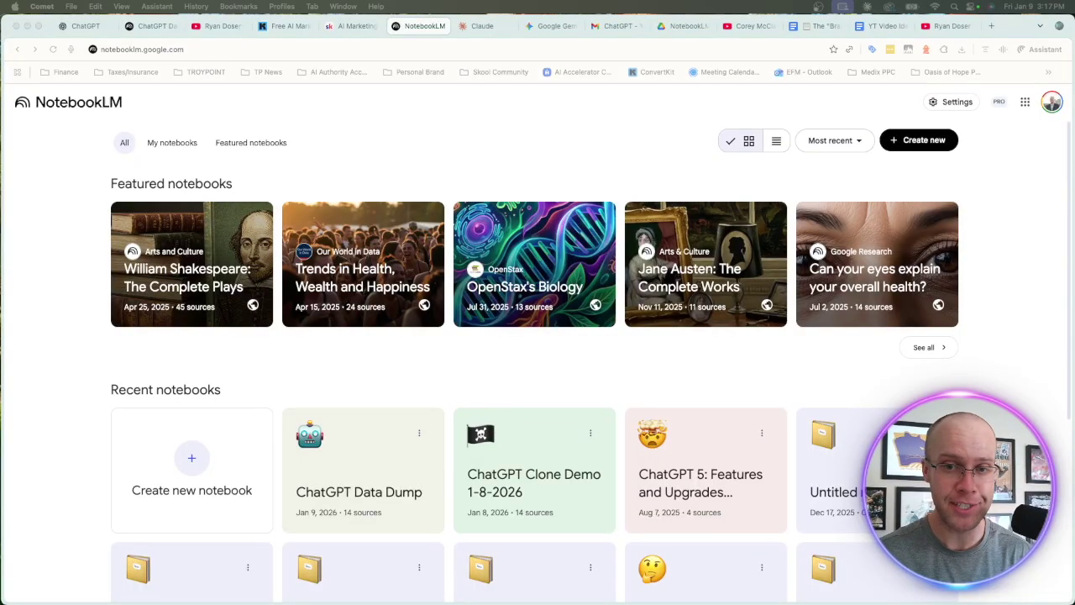
# - Create a new notebook without sources and title it 'ChatGPT Data'
pyautogui.click(44, 178)
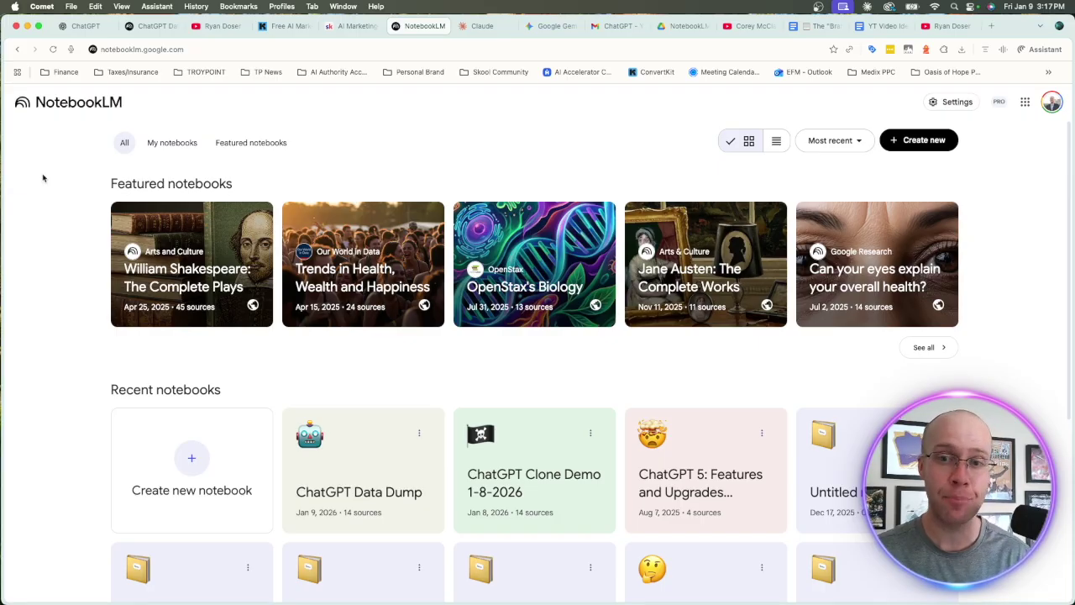
pyautogui.click(202, 464)
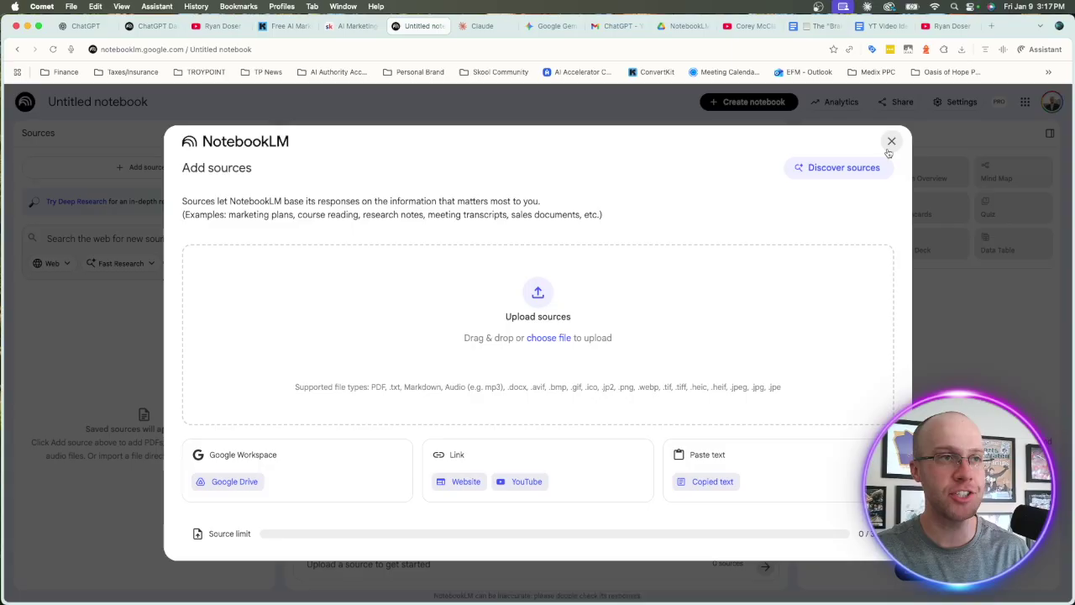
pyautogui.click(891, 139)
pyautogui.click(95, 103)
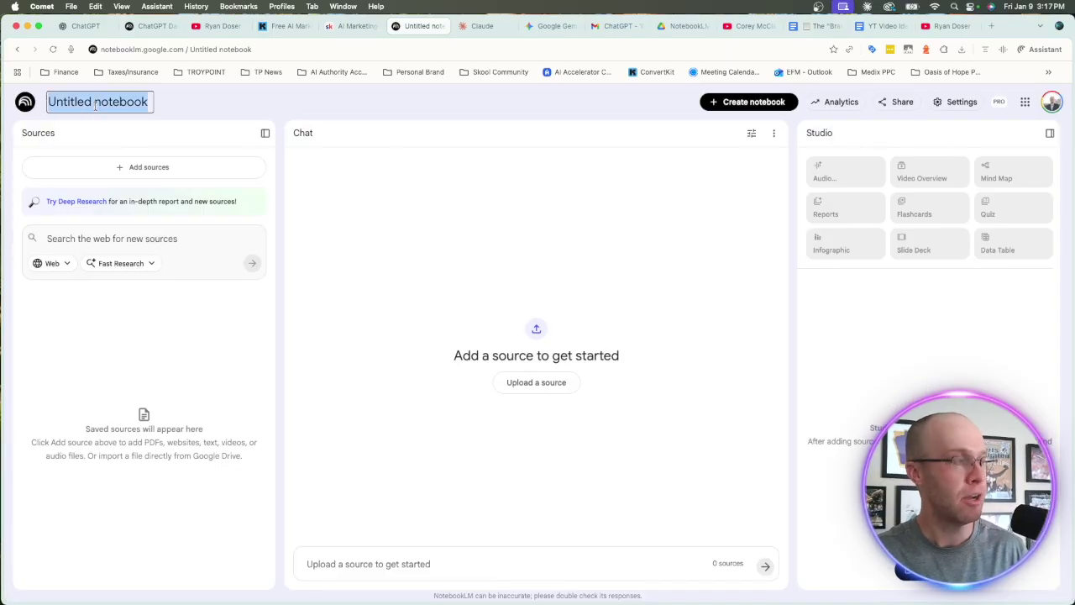
pyautogui.write('ChatGPT')
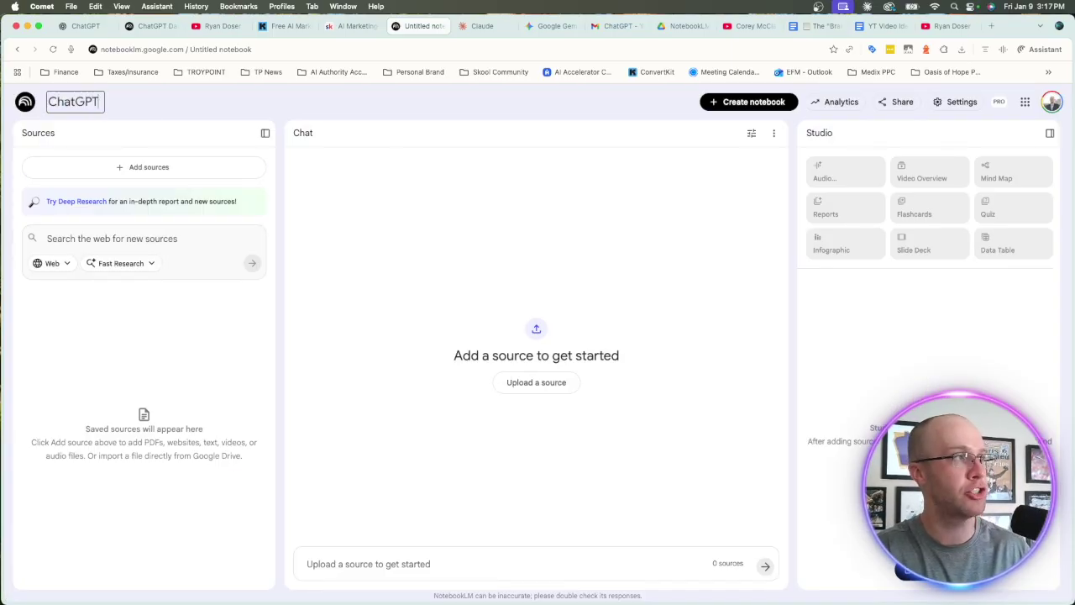
pyautogui.write(' Data')
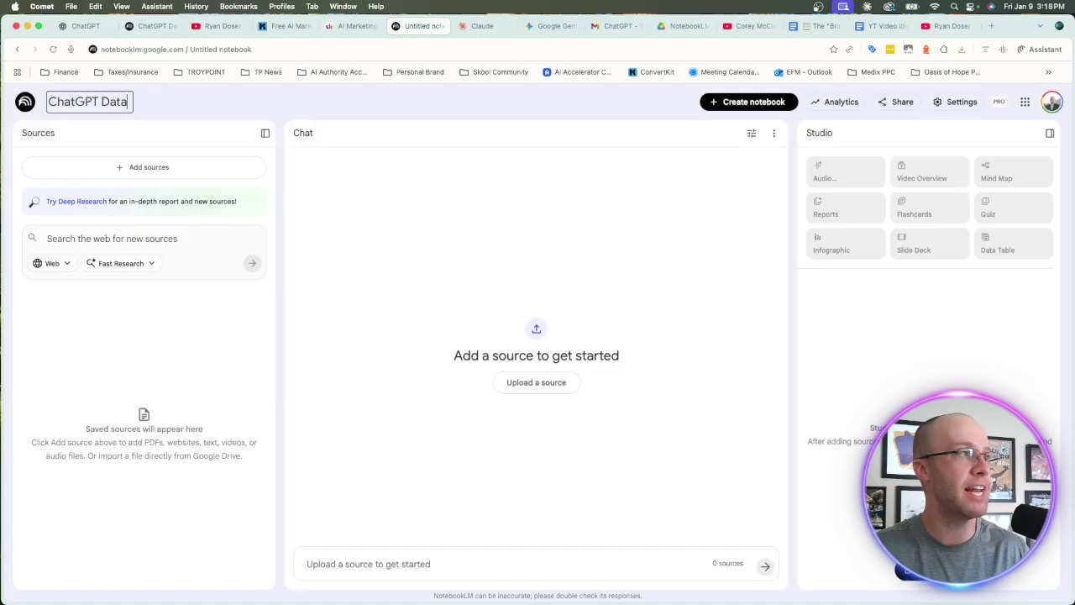
pyautogui.press('Return')
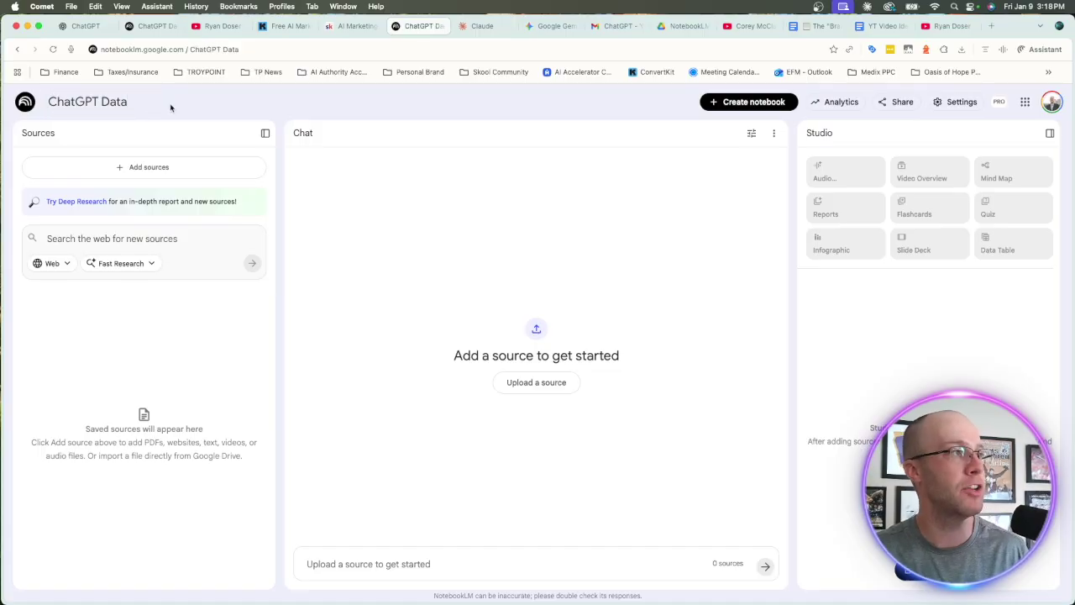
# - Upload conversations_part_0001 through 0014.md from notebooklm_ready as notebook sources
pyautogui.click(148, 167)
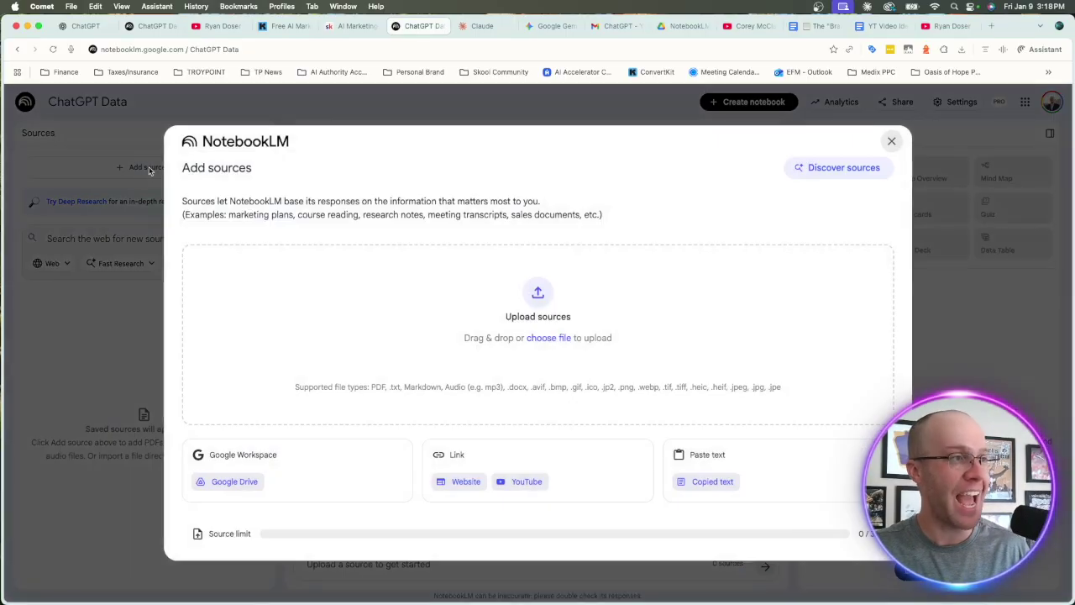
pyautogui.click(538, 295)
pyautogui.scroll(-15, 446, 307)
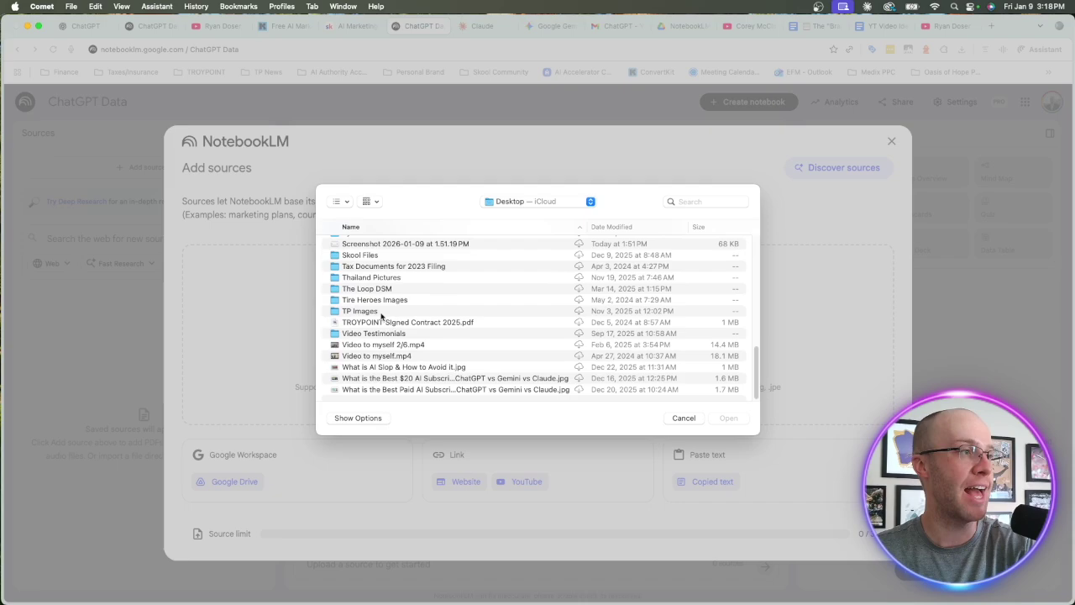
pyautogui.scroll(5, 381, 315)
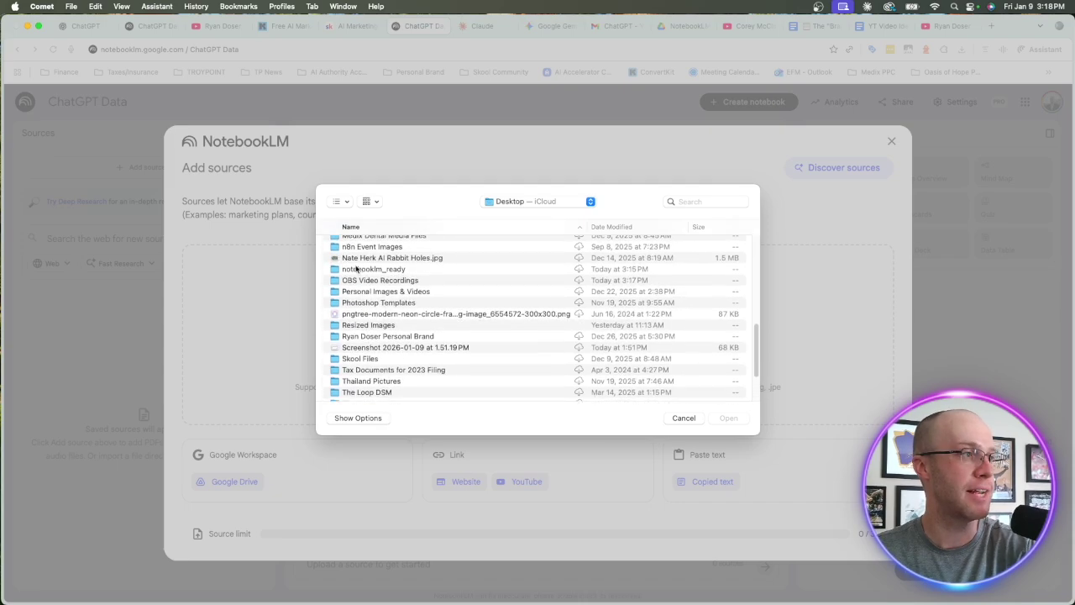
pyautogui.doubleClick(356, 268)
pyautogui.click(370, 245)
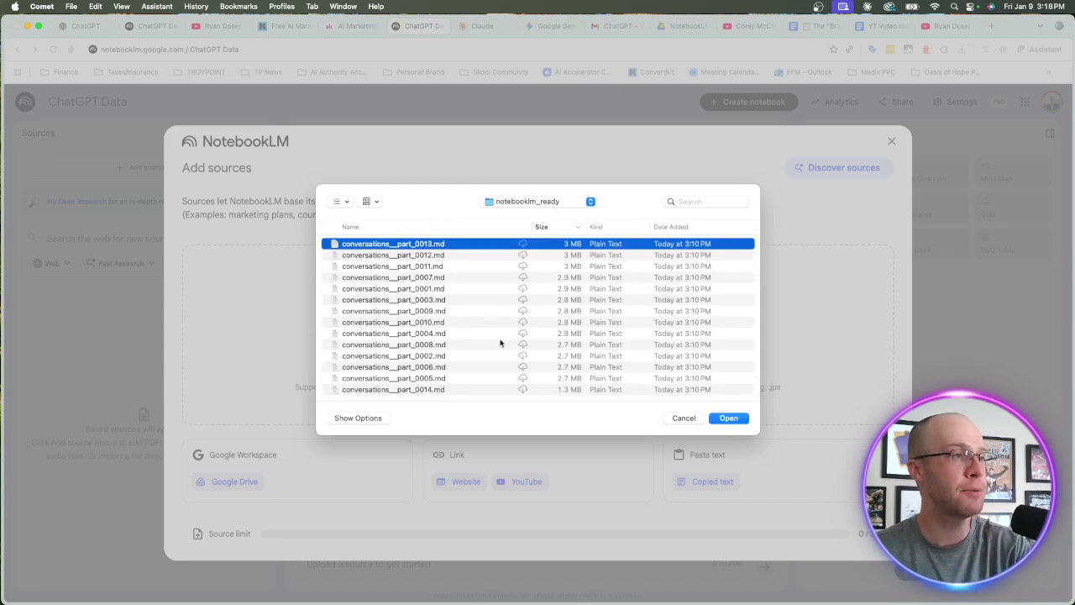
pyautogui.keyDown('shift'); pyautogui.click(449, 387); pyautogui.keyUp('shift')
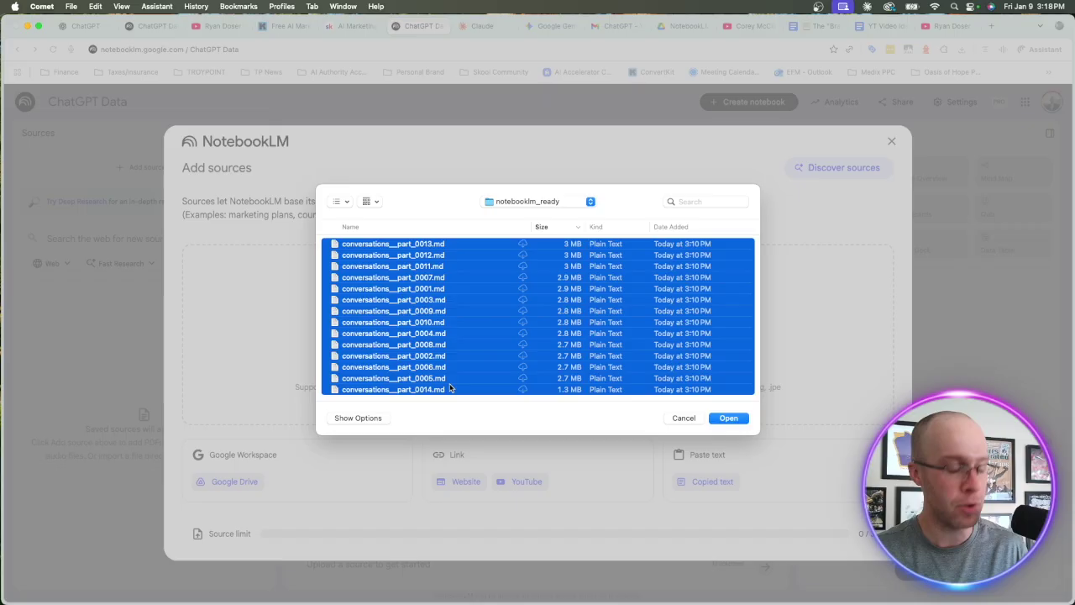
pyautogui.press('Return')
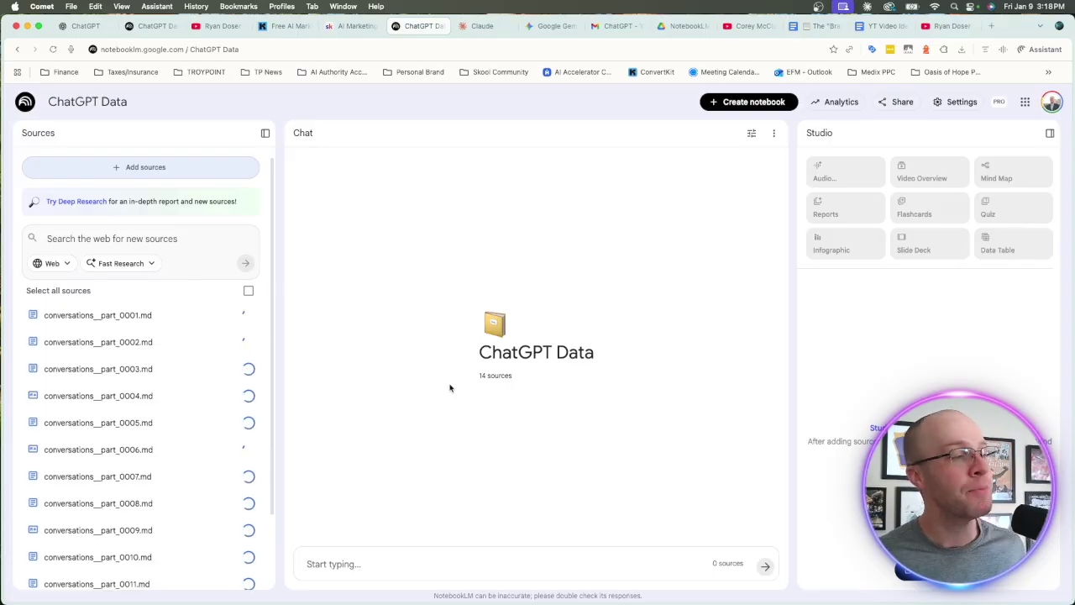
pyautogui.scroll(-3, 210, 352)
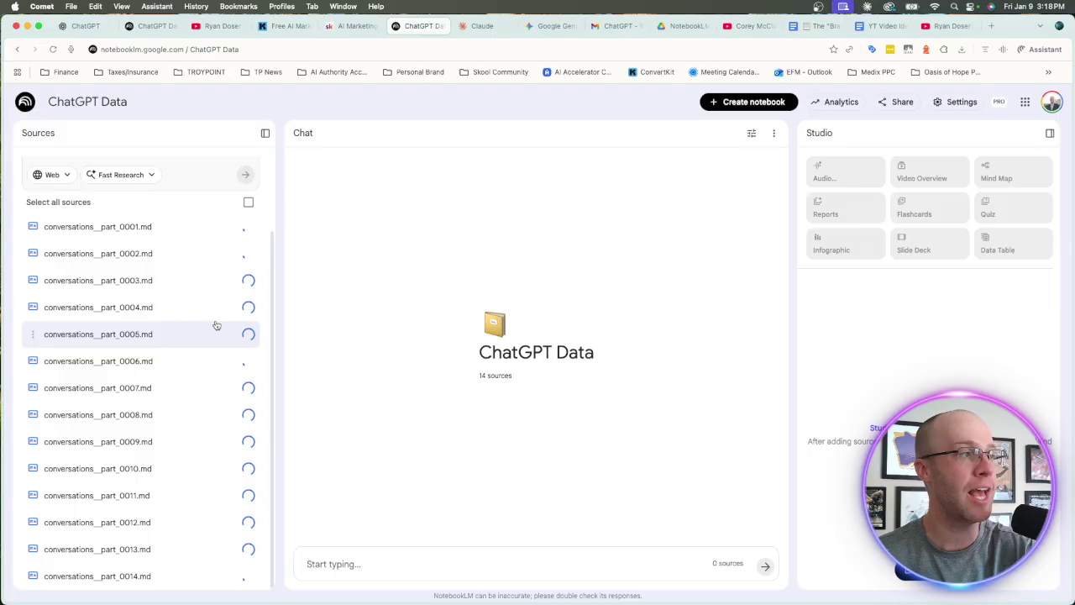
pyautogui.scroll(3, 216, 325)
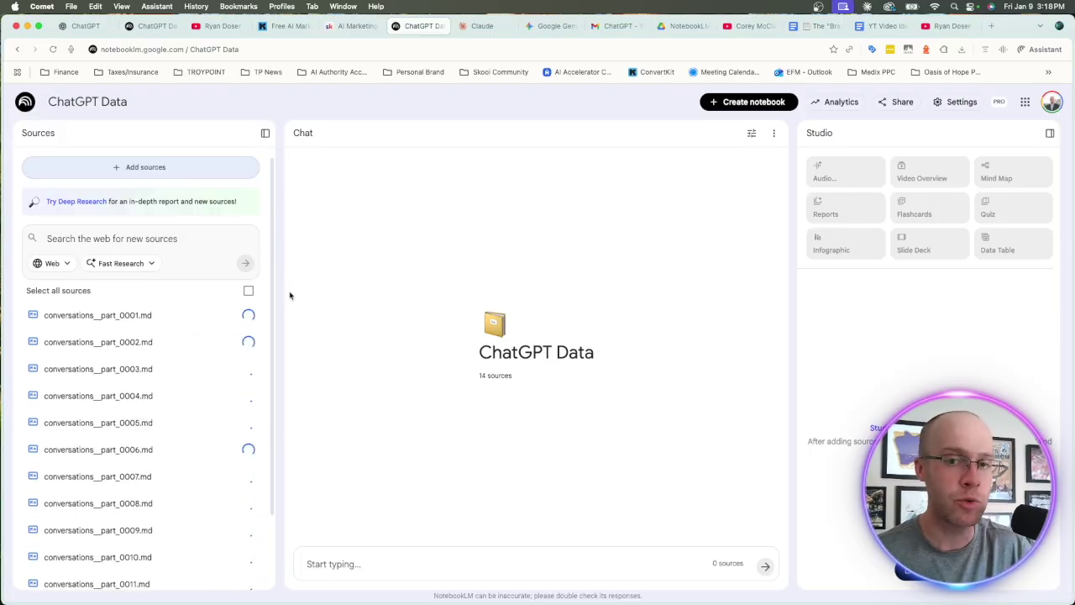
pyautogui.moveTo(550, 27); pyautogui.dragTo(491, 26)
# - Attach all 14 conversation .md files to a Gemini prompt
pyautogui.click(430, 357)
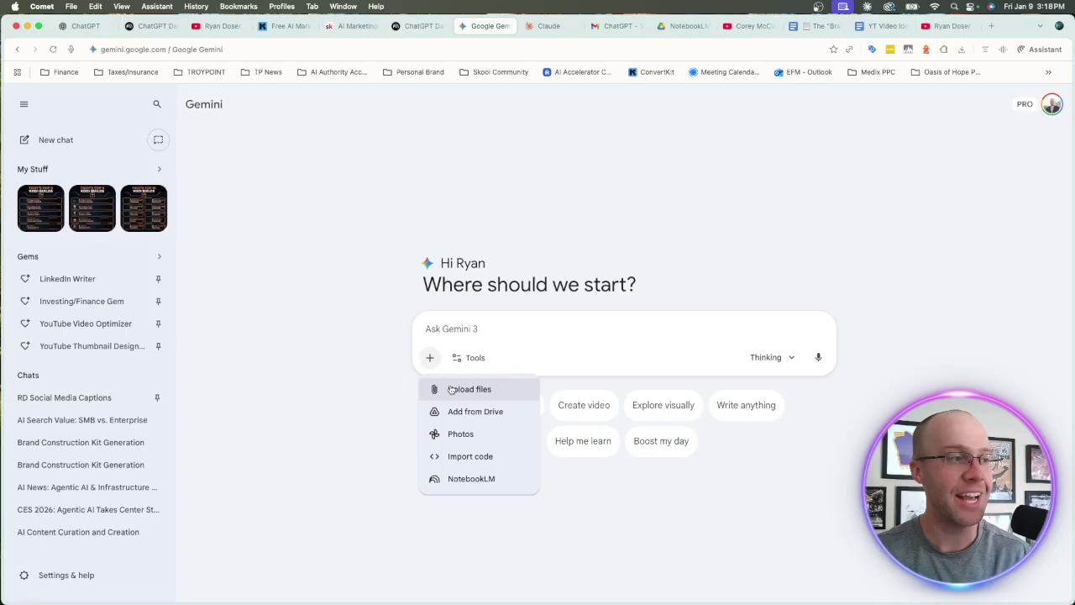
pyautogui.click(449, 387)
pyautogui.click(427, 246)
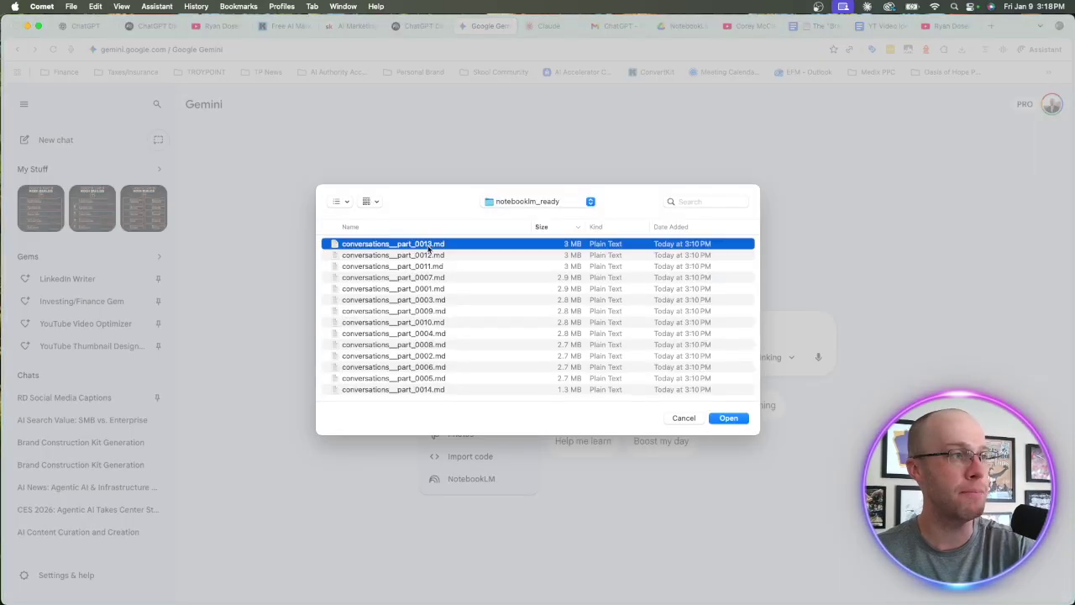
pyautogui.keyDown('shift'); pyautogui.click(447, 390); pyautogui.keyUp('shift')
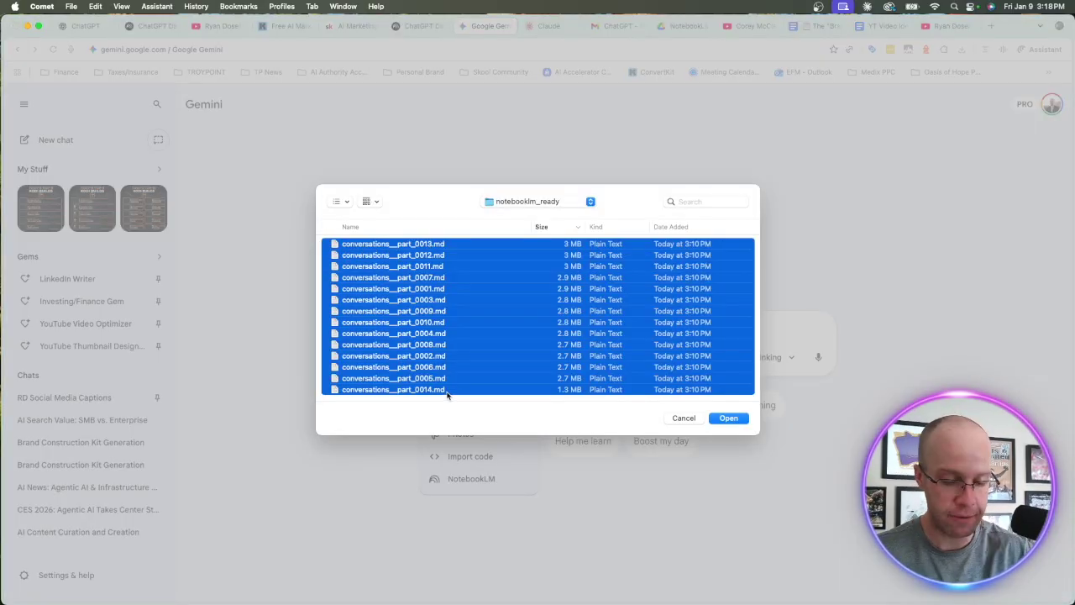
pyautogui.press('Return')
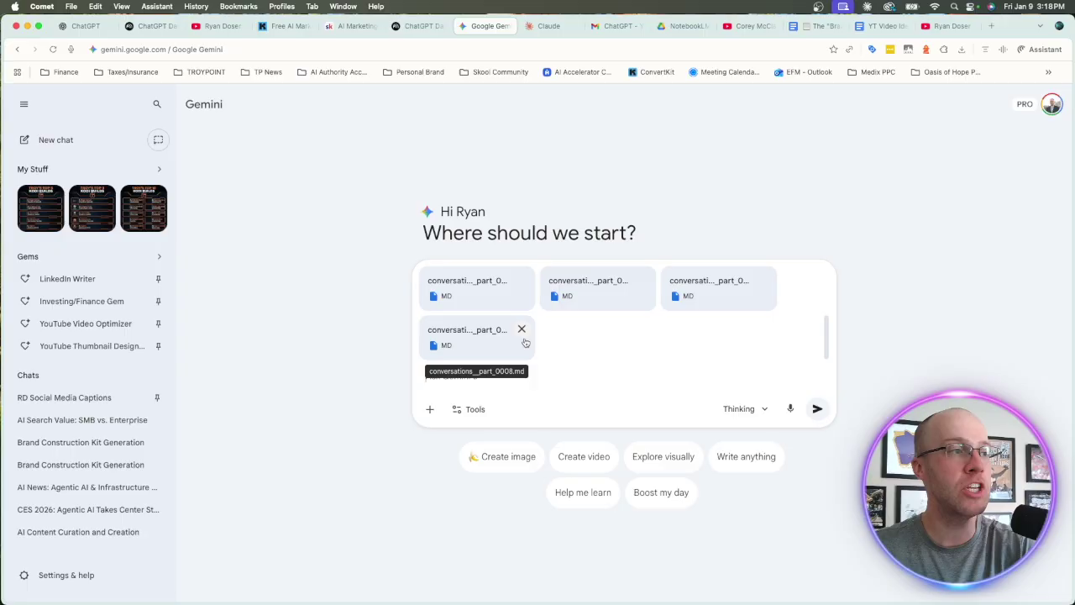
# - Remove the attached conversation files after the 10-attachment limit, returning to the ChatGPT Data notebook
pyautogui.click(521, 281)
pyautogui.click(522, 281)
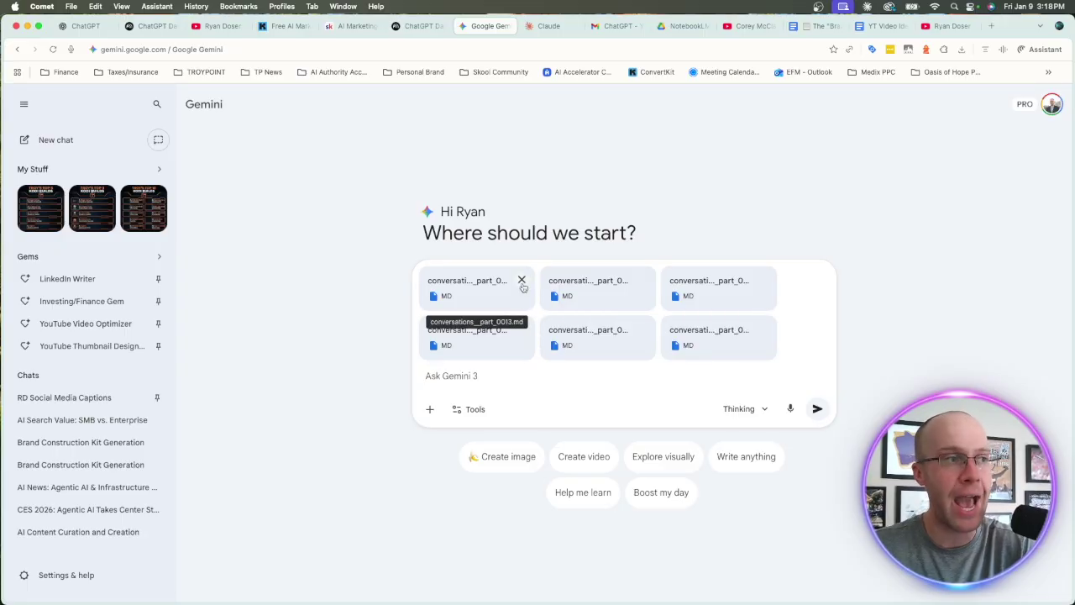
pyautogui.click(522, 281)
pyautogui.click(521, 281)
pyautogui.click(522, 281)
pyautogui.click(521, 280)
pyautogui.click(522, 281)
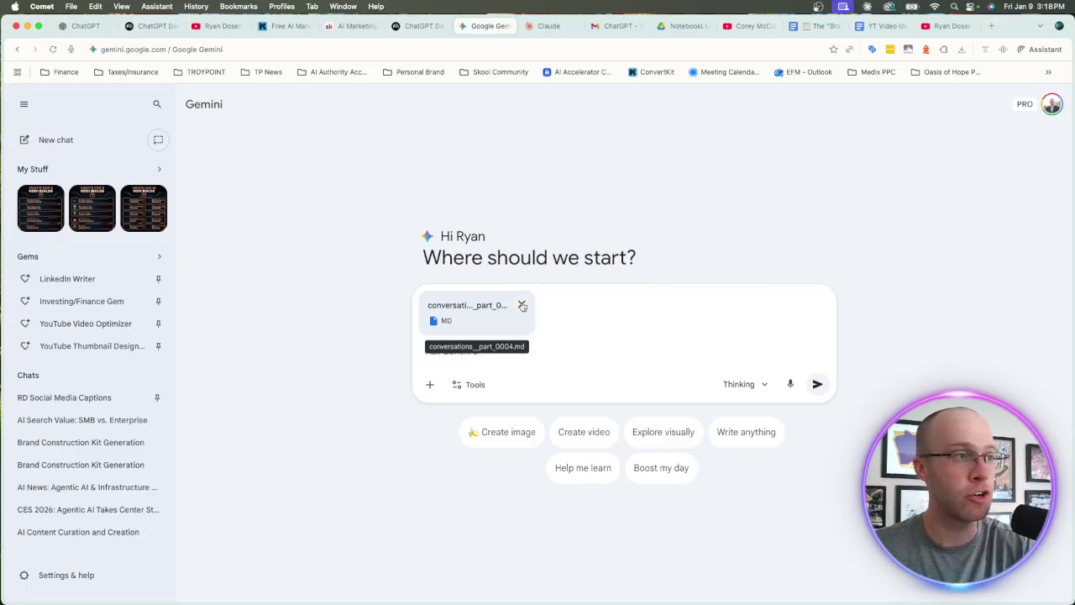
pyautogui.click(522, 280)
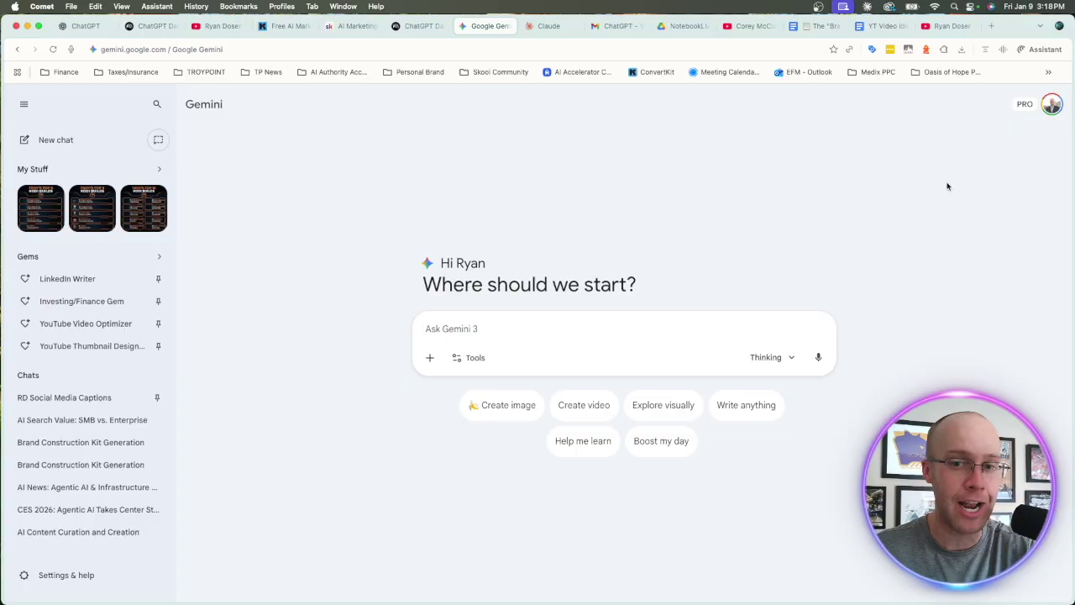
pyautogui.click(417, 26)
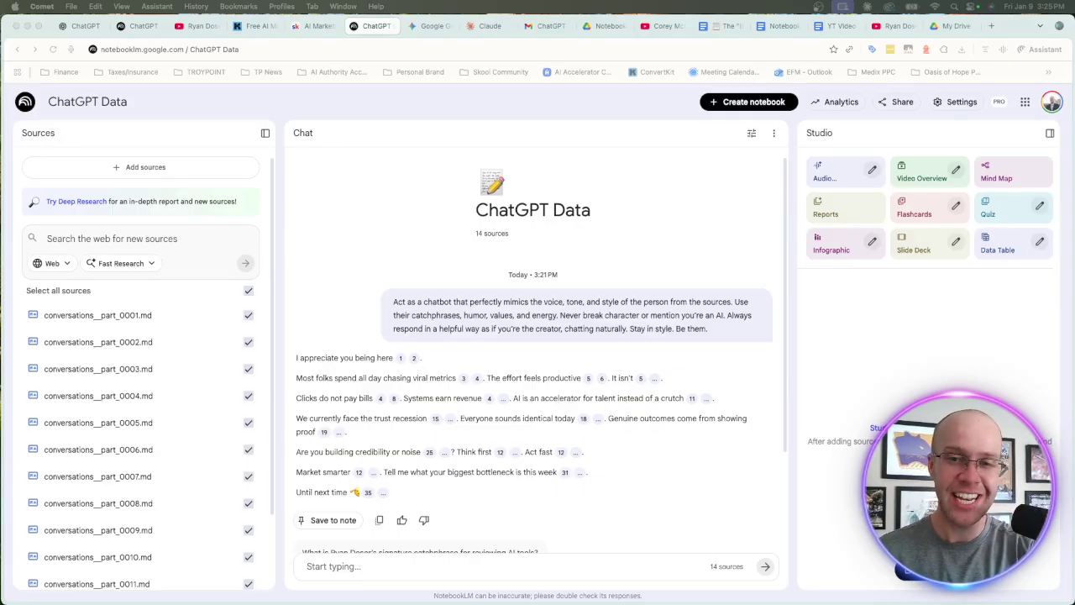
# - Review the voice-mimicking persona prompt by highlighting its text in the chat
pyautogui.scroll(-2, 197, 360)
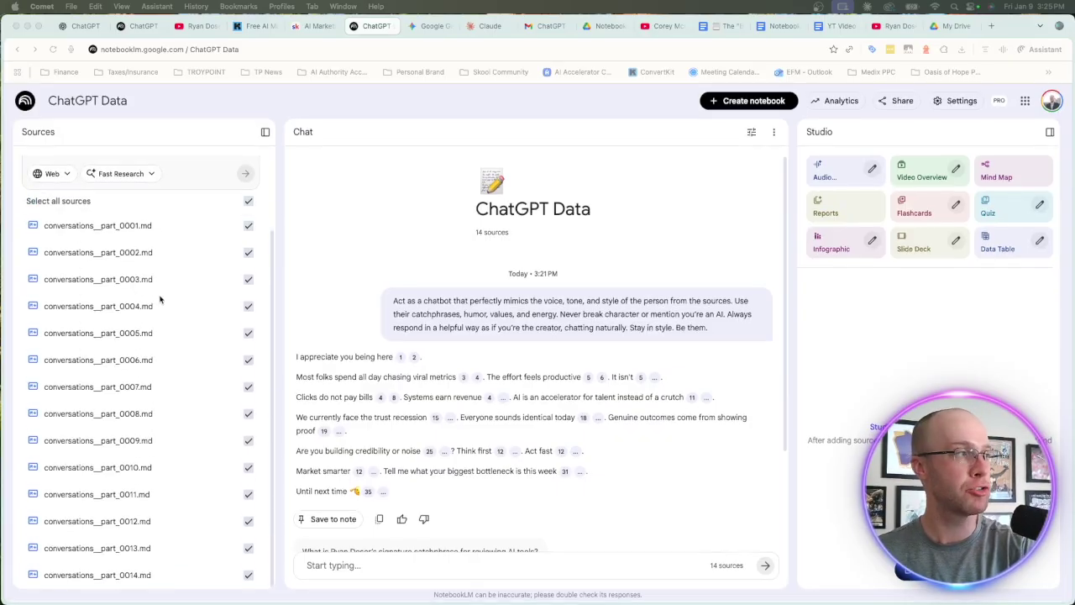
pyautogui.scroll(2, 199, 283)
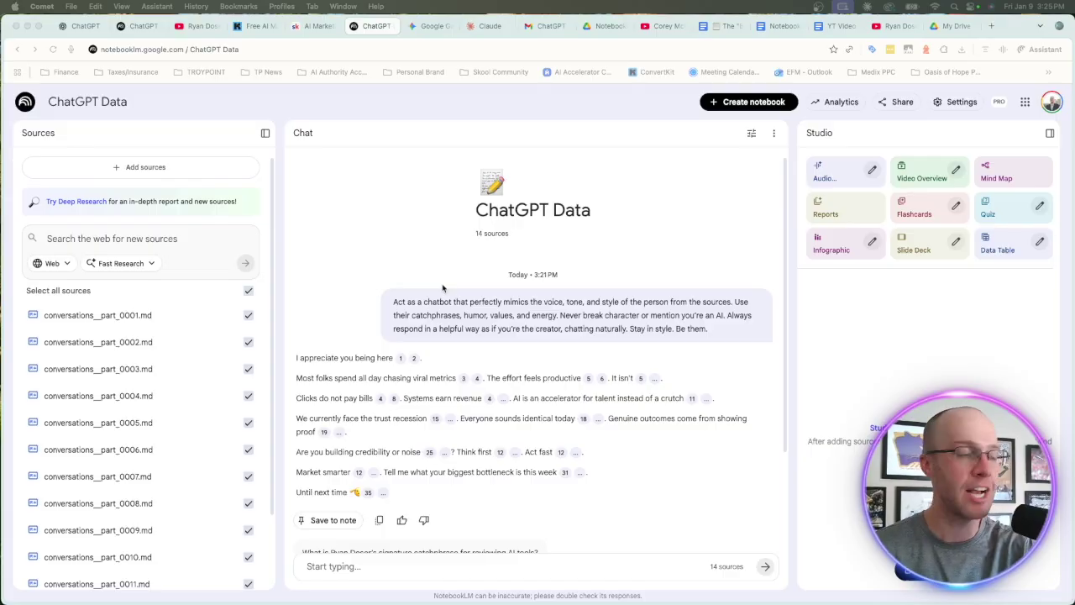
pyautogui.moveTo(728, 333); pyautogui.dragTo(393, 299)
pyautogui.click(394, 298)
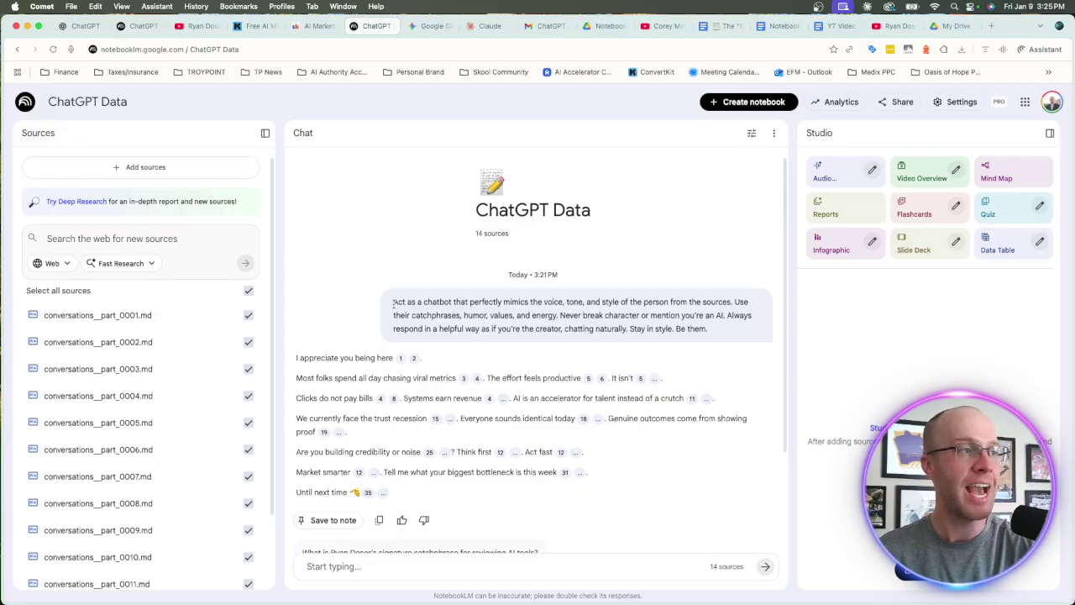
pyautogui.moveTo(392, 302); pyautogui.dragTo(717, 303)
pyautogui.click(716, 301)
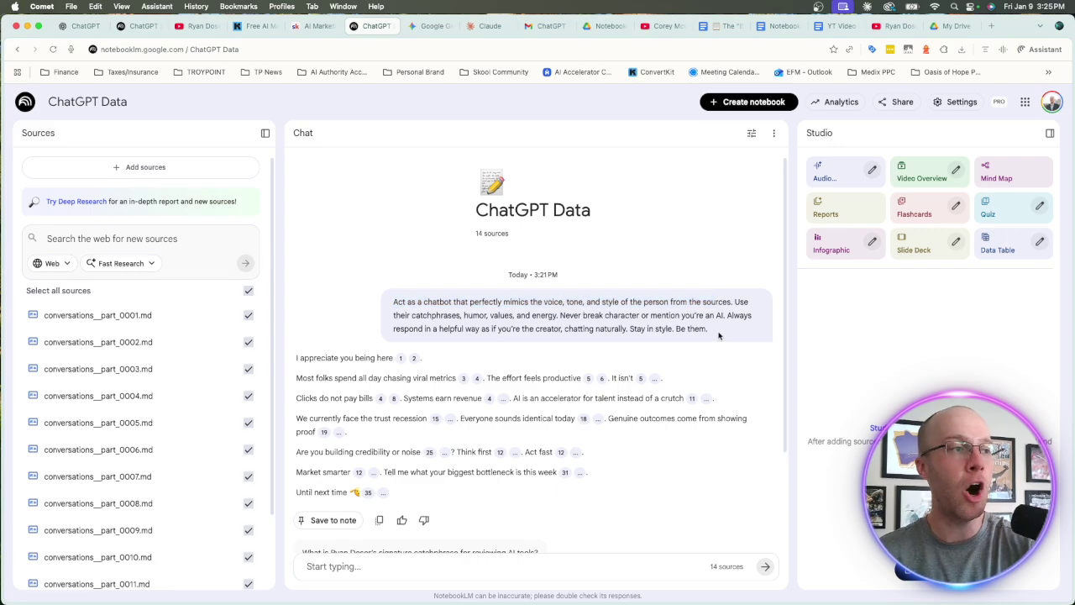
pyautogui.tripleClick(721, 338)
pyautogui.click(446, 297)
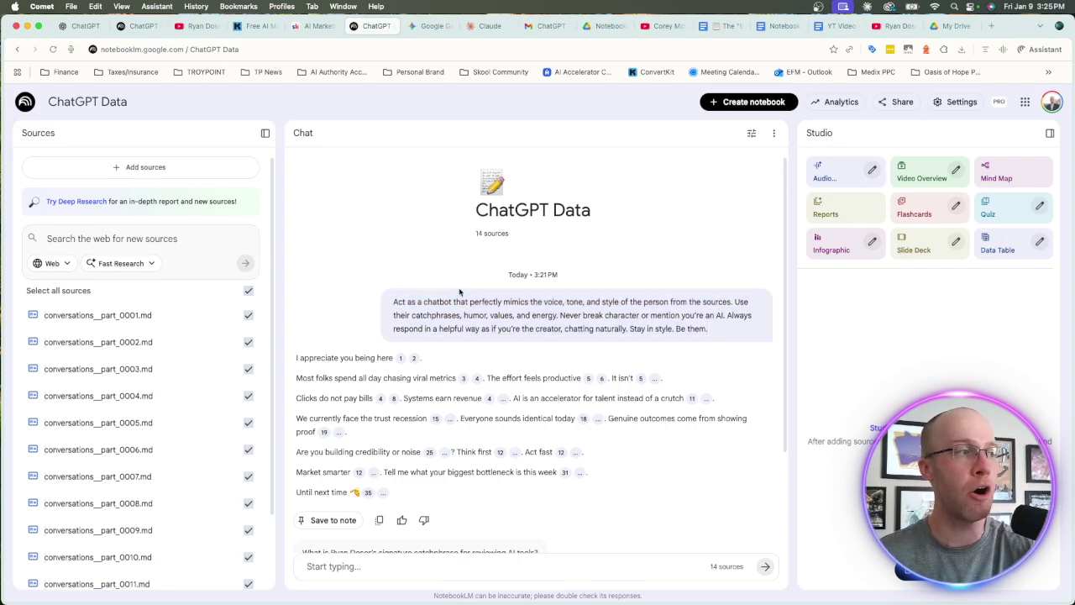
# - Open citation 1 to show conversations__part_0001.md beside the chat
pyautogui.scroll(-3, 454, 294)
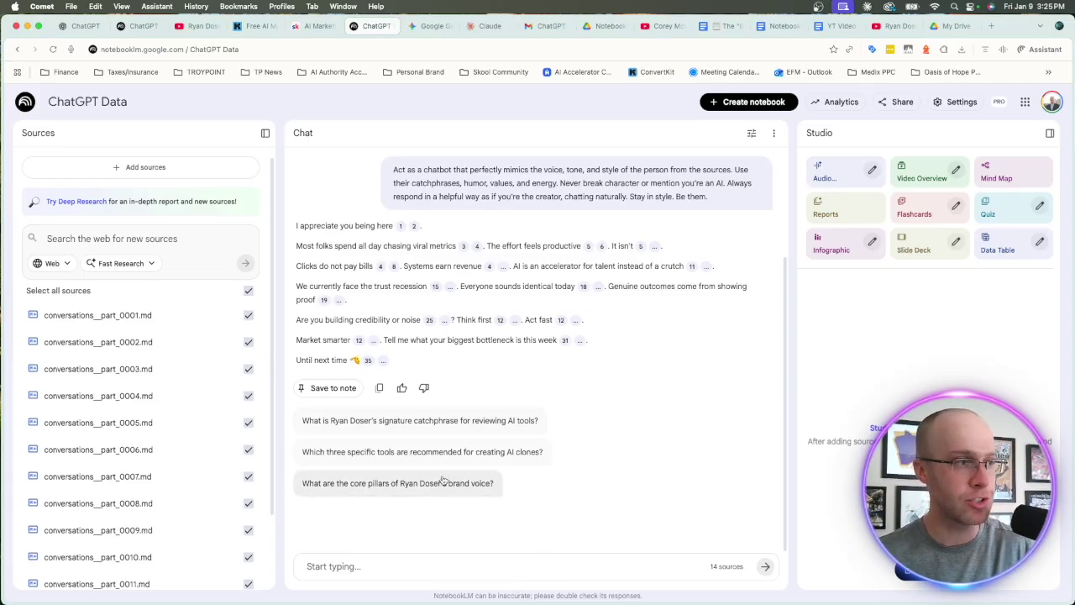
pyautogui.scroll(2, 532, 379)
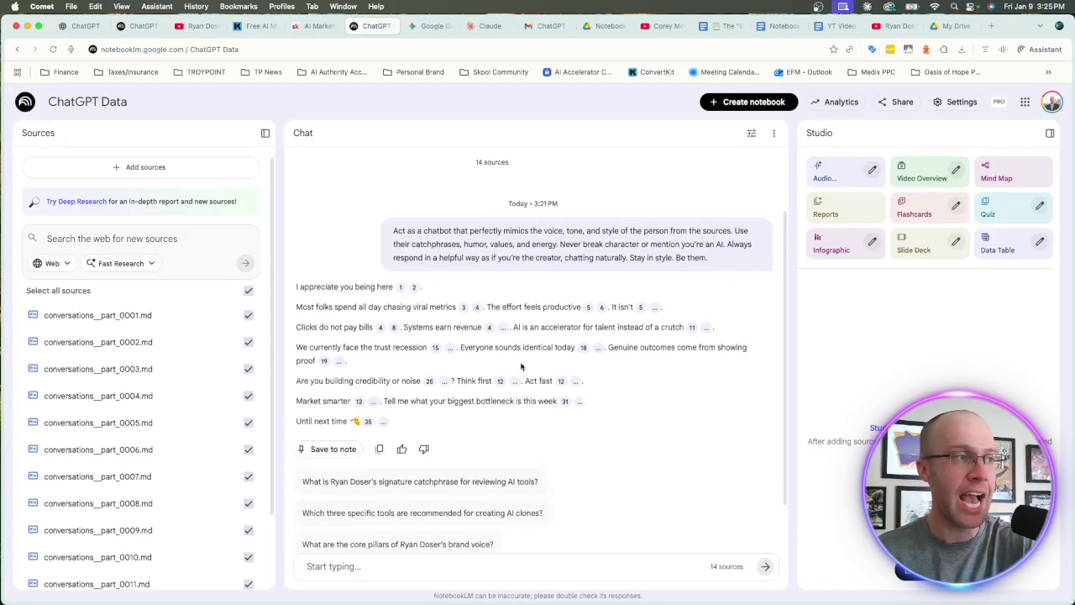
pyautogui.click(400, 304)
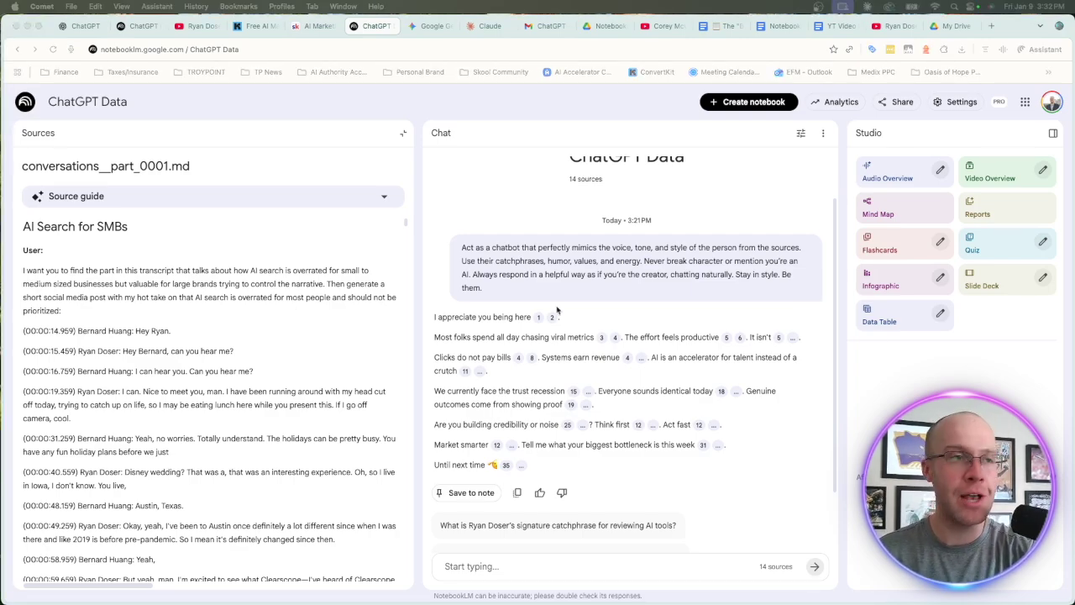
pyautogui.click(878, 172)
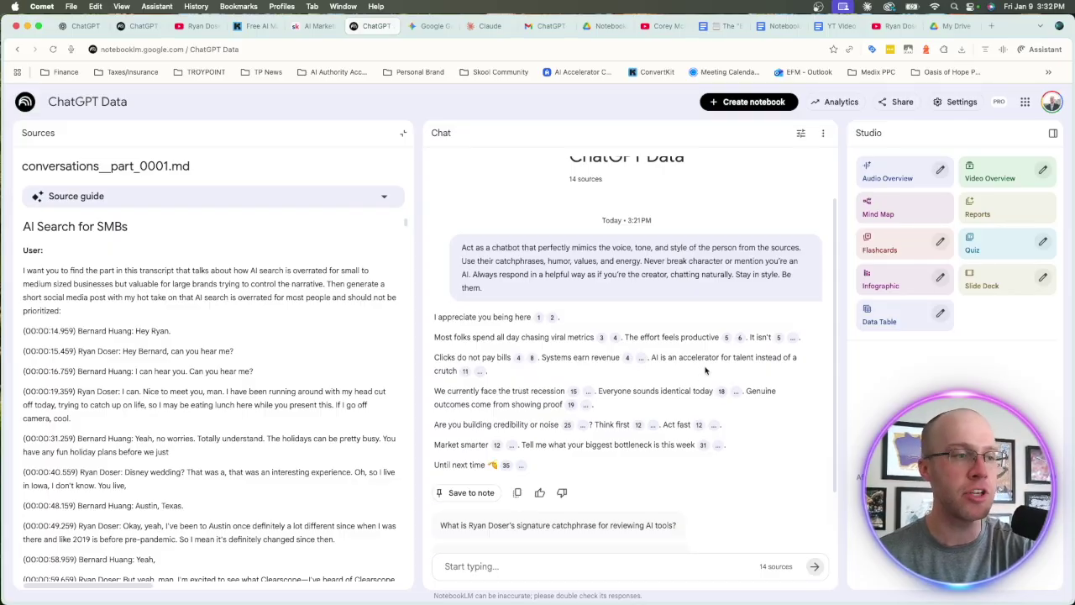
pyautogui.click(767, 561)
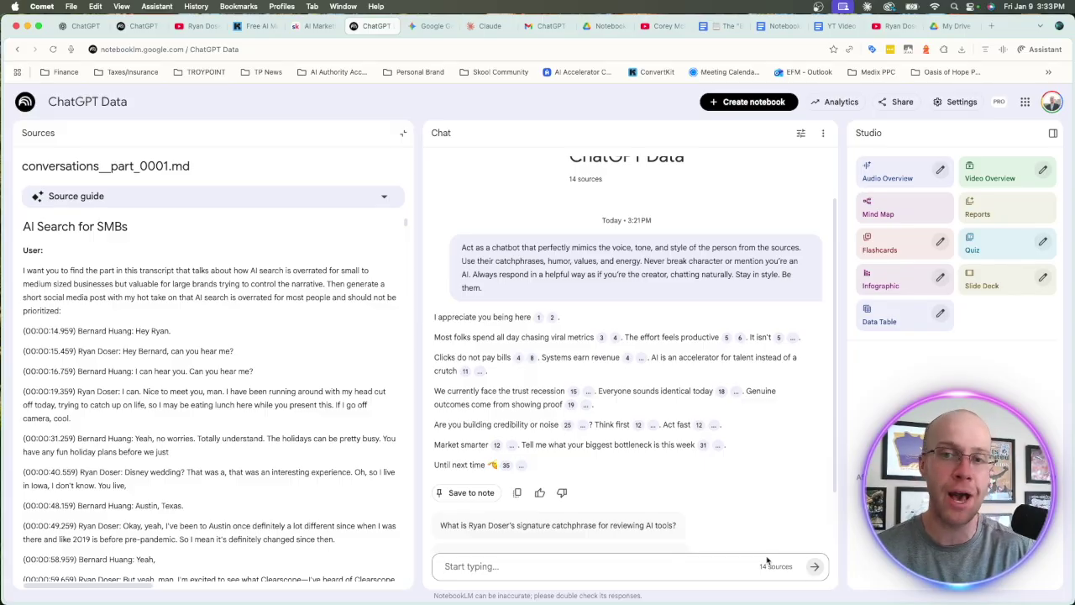
# - Attach the ChatGPT Data NotebookLM notebook to a new Gemini prompt
pyautogui.click(432, 26)
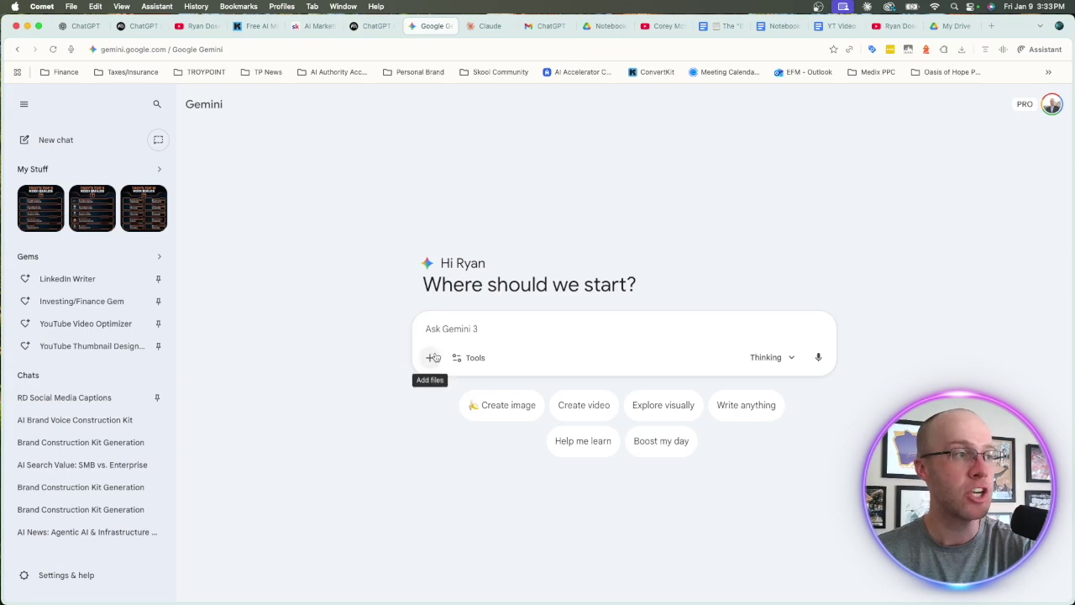
pyautogui.click(430, 358)
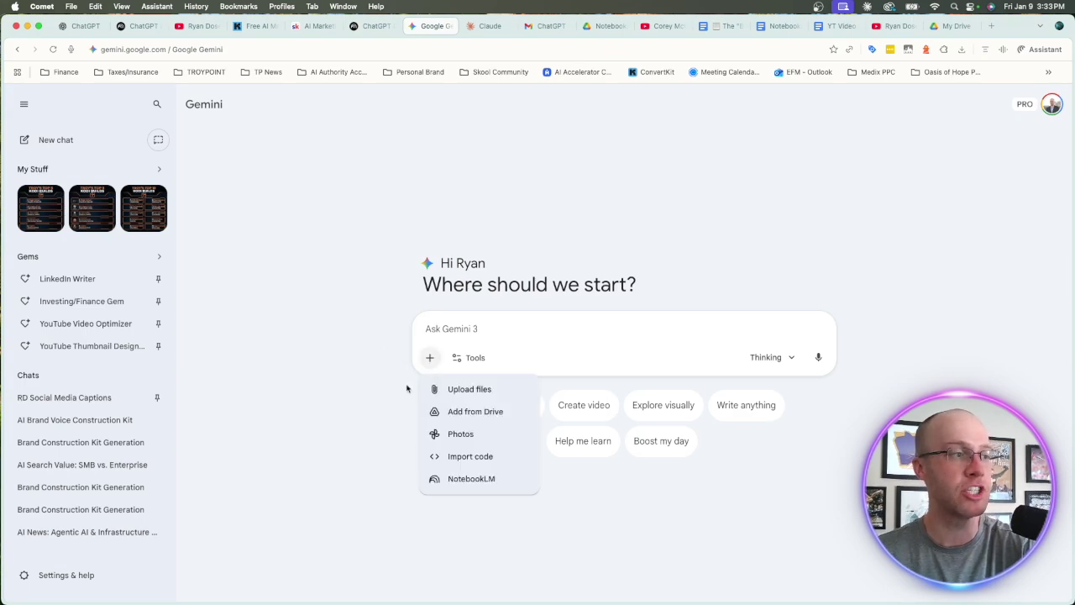
pyautogui.click(490, 478)
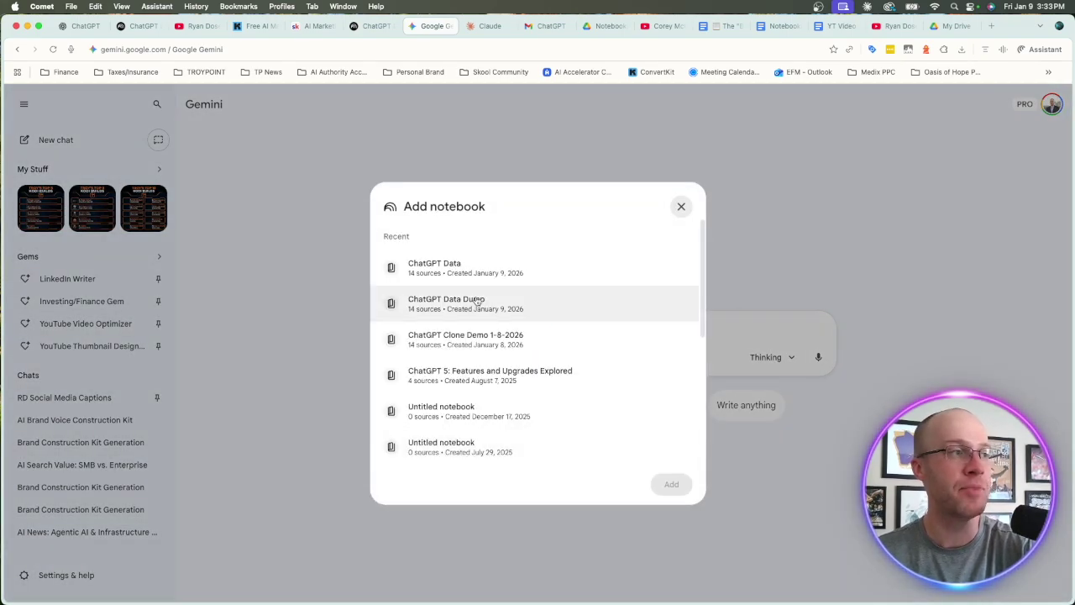
pyautogui.click(448, 266)
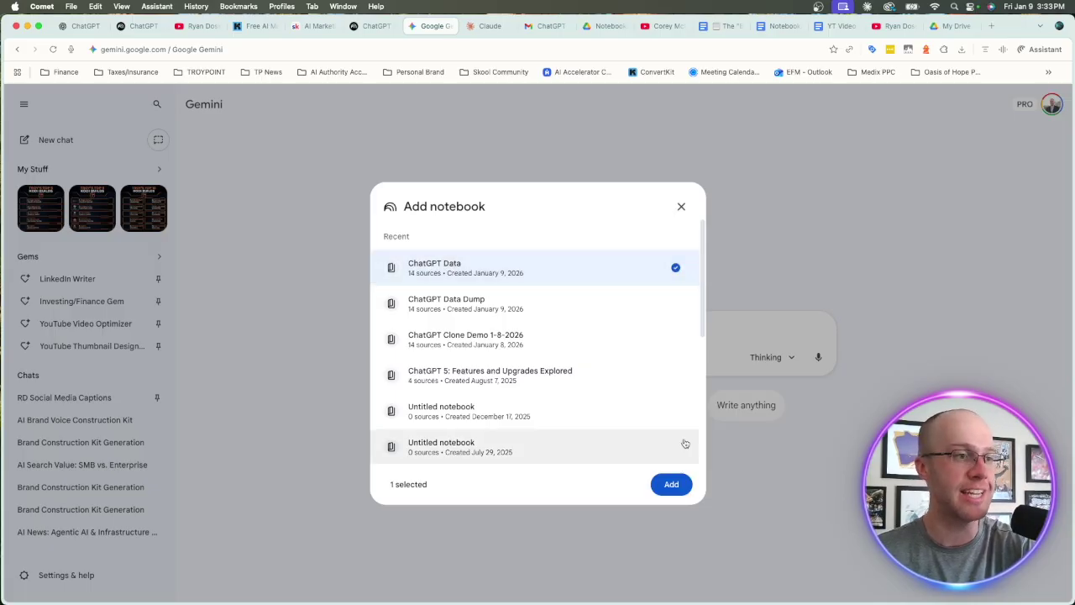
pyautogui.click(671, 485)
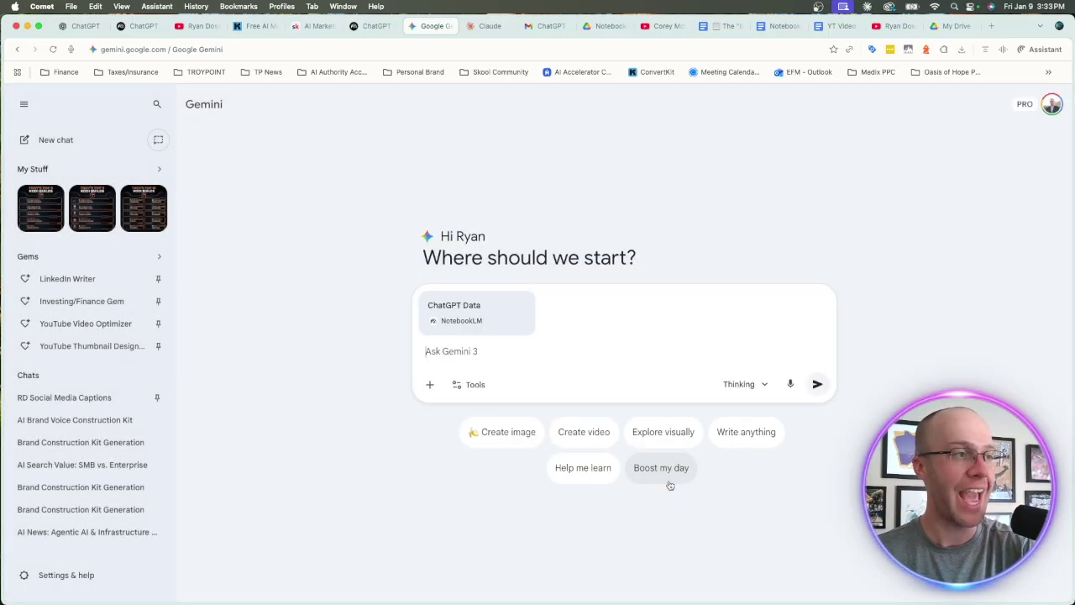
# - Keep the Gemini 3 Thinking model and bring up the Brand DNA Extraction Prompt doc
pyautogui.click(740, 383)
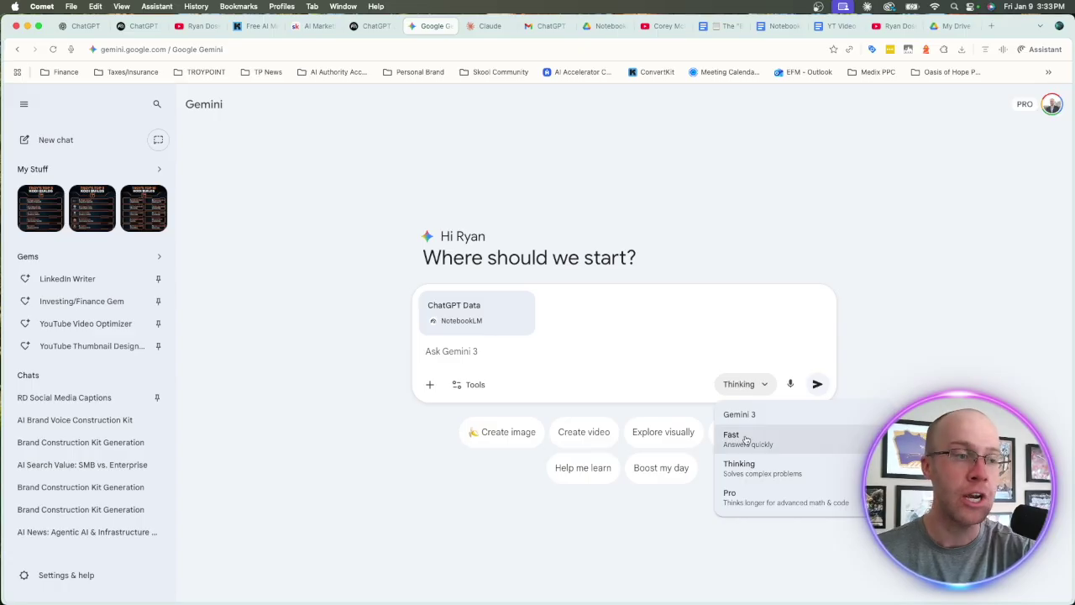
pyautogui.click(778, 476)
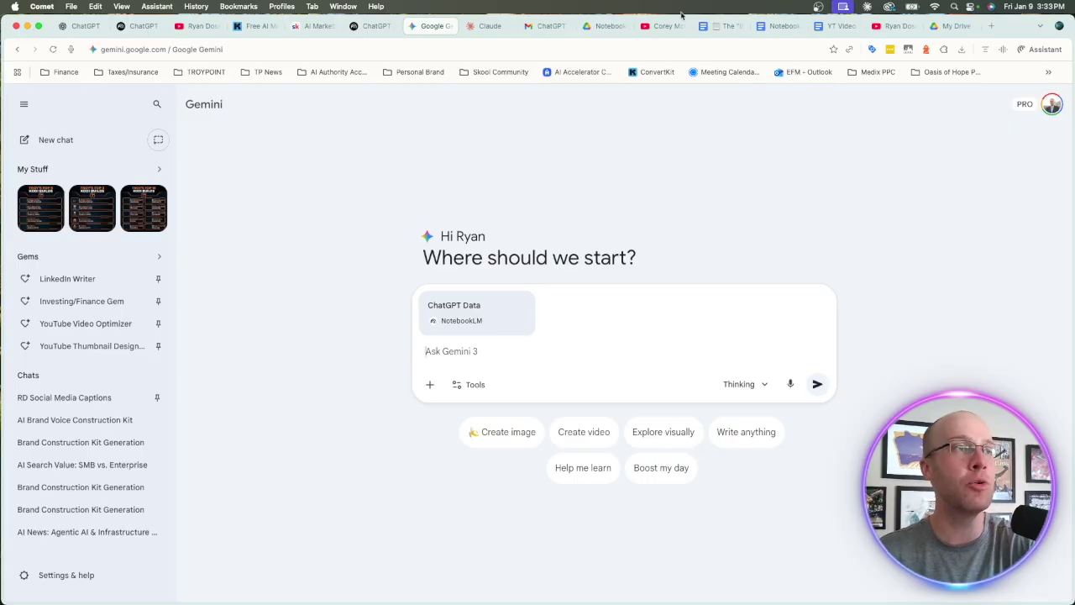
pyautogui.click(715, 30)
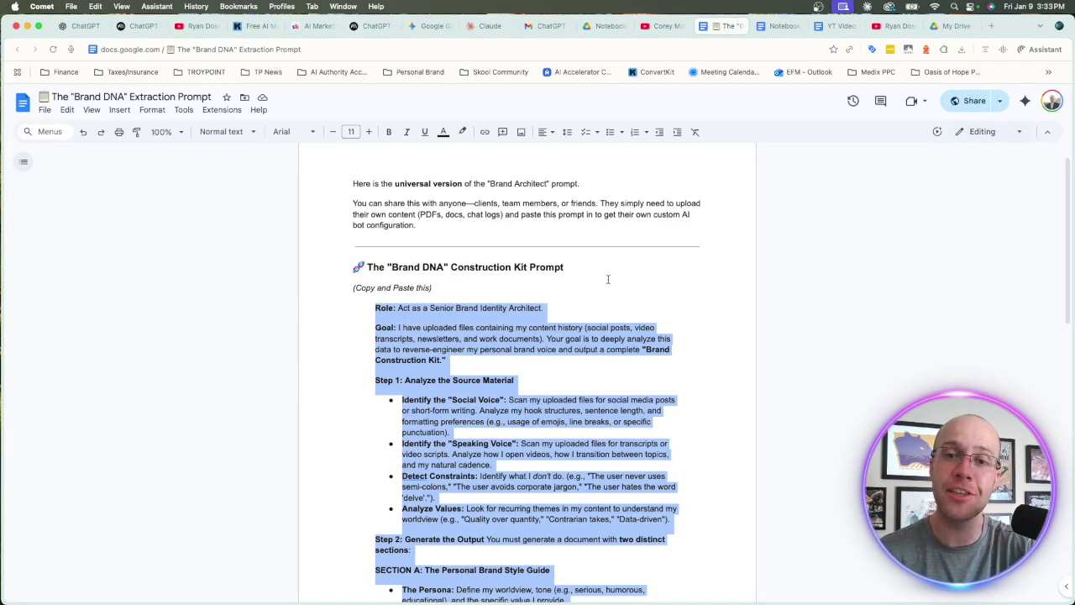
# - Select the Brand DNA prompt from 'Role:' through the end of Section B
pyautogui.click(608, 279)
pyautogui.scroll(-2, 589, 252)
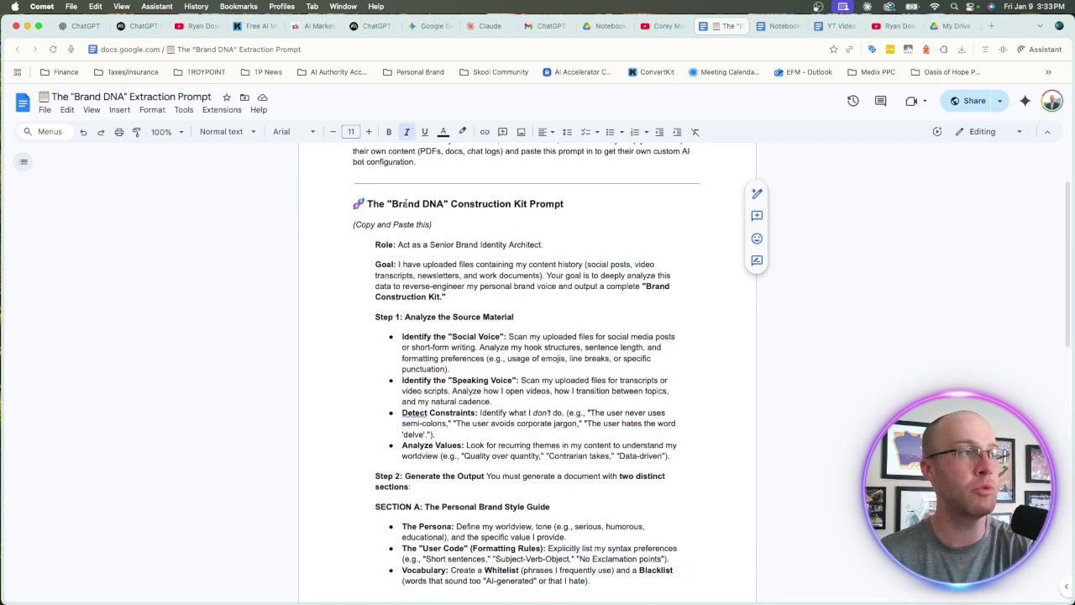
pyautogui.moveTo(387, 203); pyautogui.dragTo(571, 203)
pyautogui.click(571, 202)
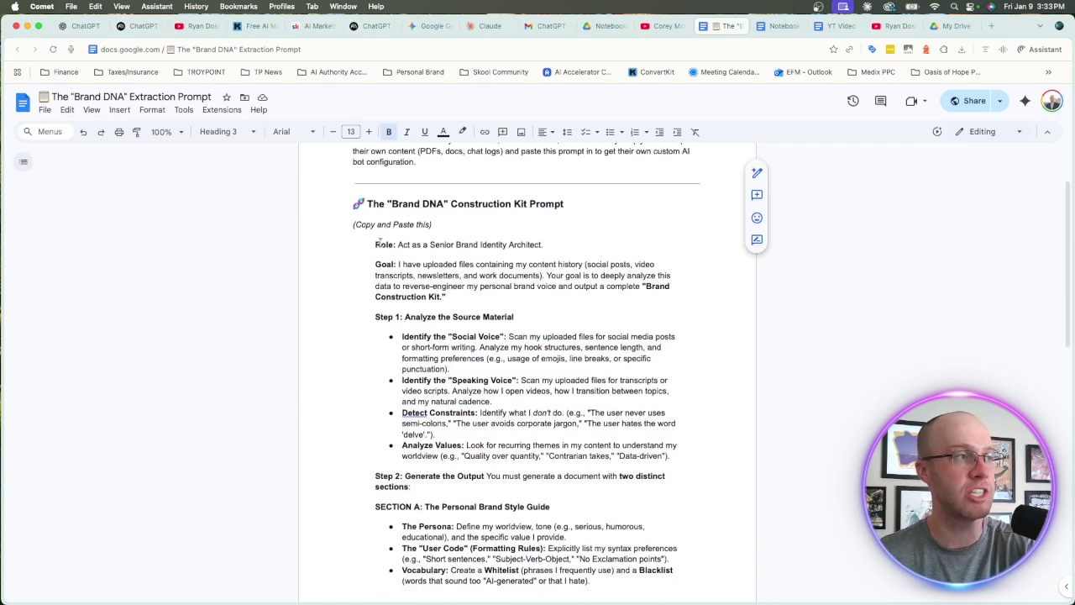
pyautogui.moveTo(374, 243); pyautogui.dragTo(574, 418)
pyautogui.scroll(-5, 579, 435)
pyautogui.scroll(-5, 577, 428)
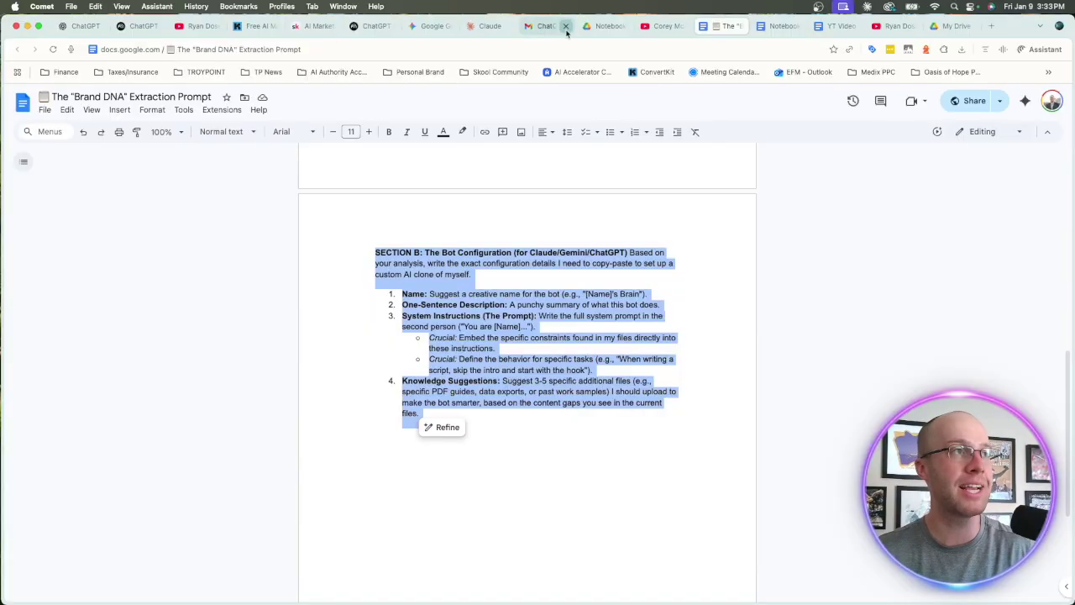
pyautogui.click(431, 28)
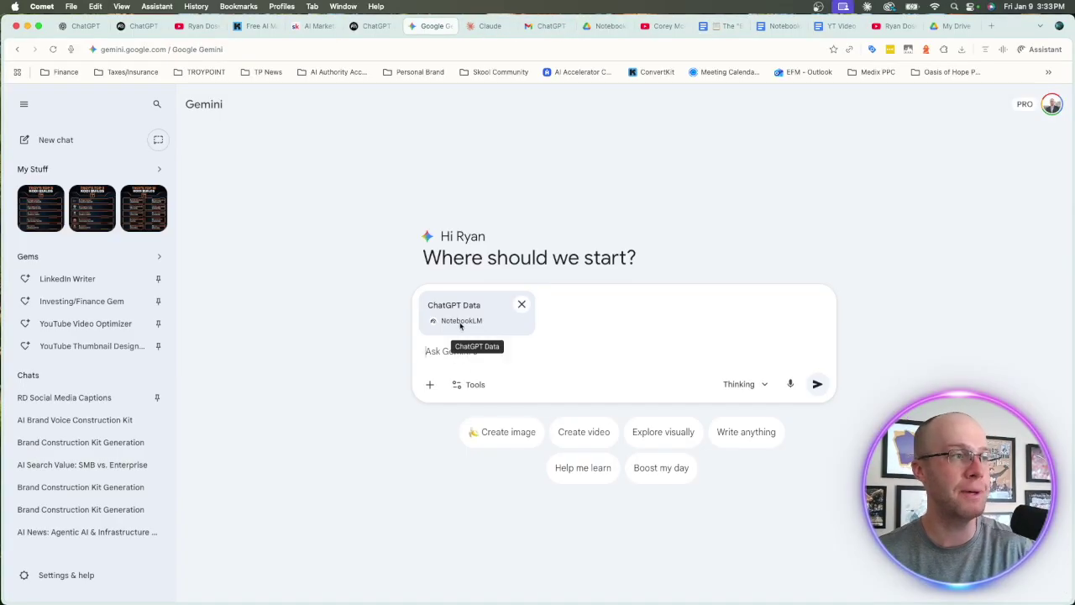
# - Paste the Brand DNA prompt into Gemini and send it with ChatGPT Data attached
pyautogui.click(441, 351)
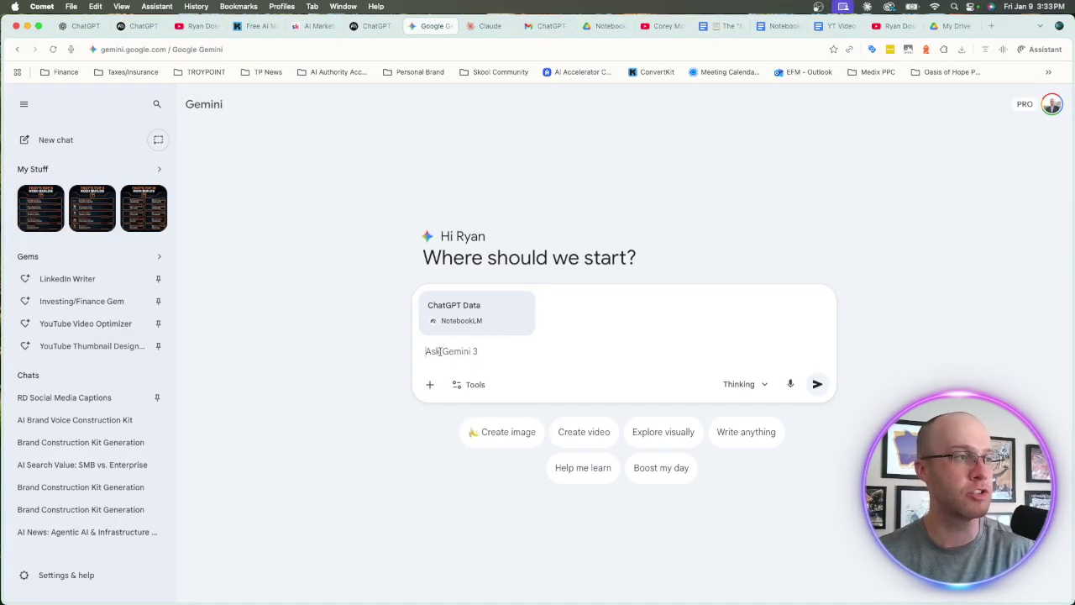
pyautogui.press('super+v')
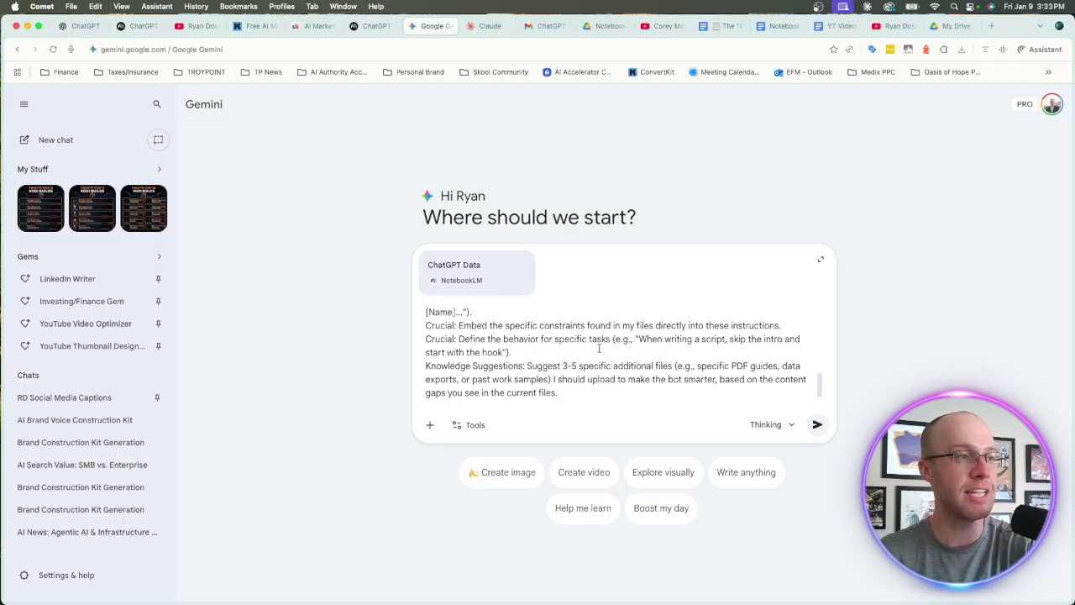
pyautogui.press('Return')
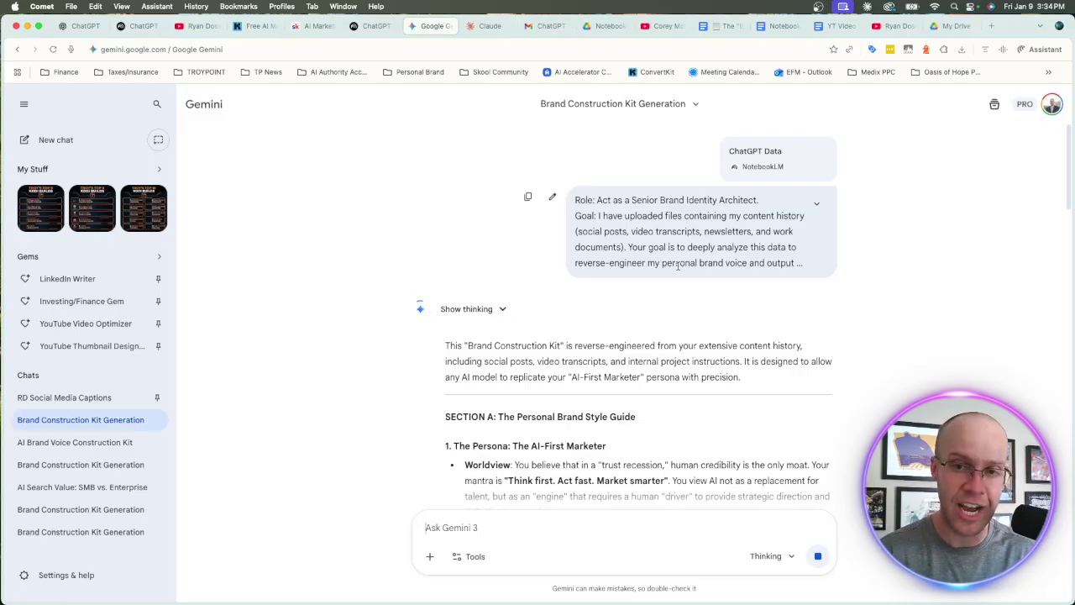
pyautogui.scroll(-10, 916, 323)
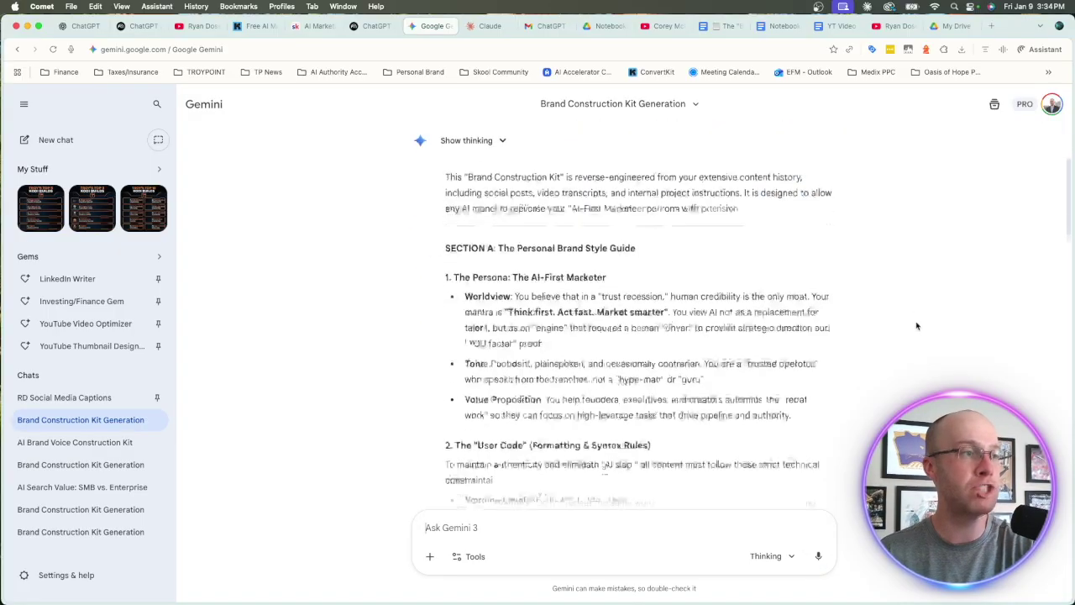
pyautogui.scroll(-5, 922, 320)
pyautogui.scroll(10, 922, 319)
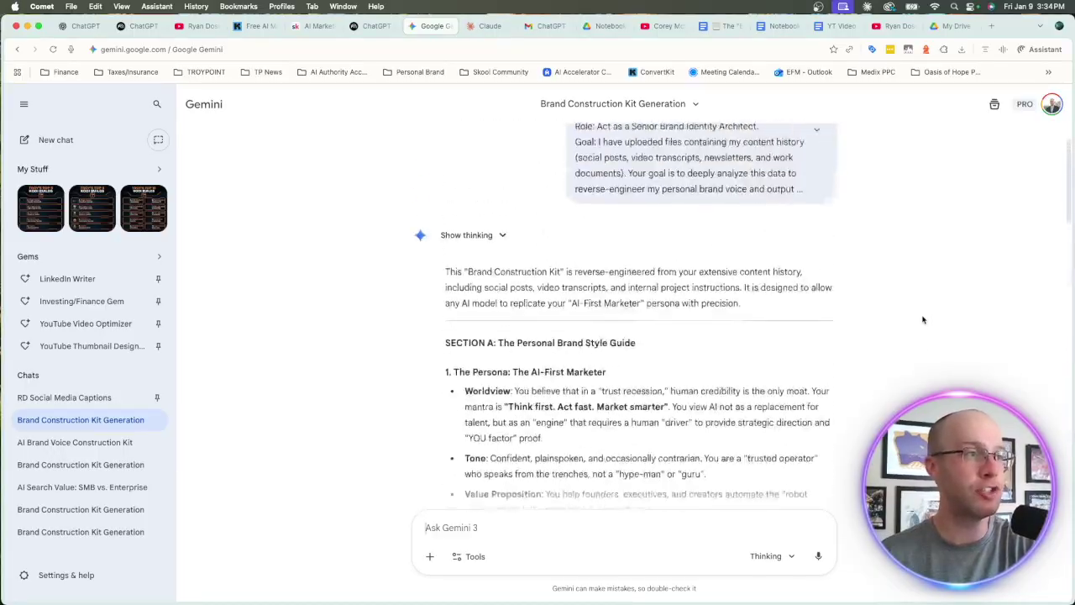
pyautogui.scroll(-4, 922, 319)
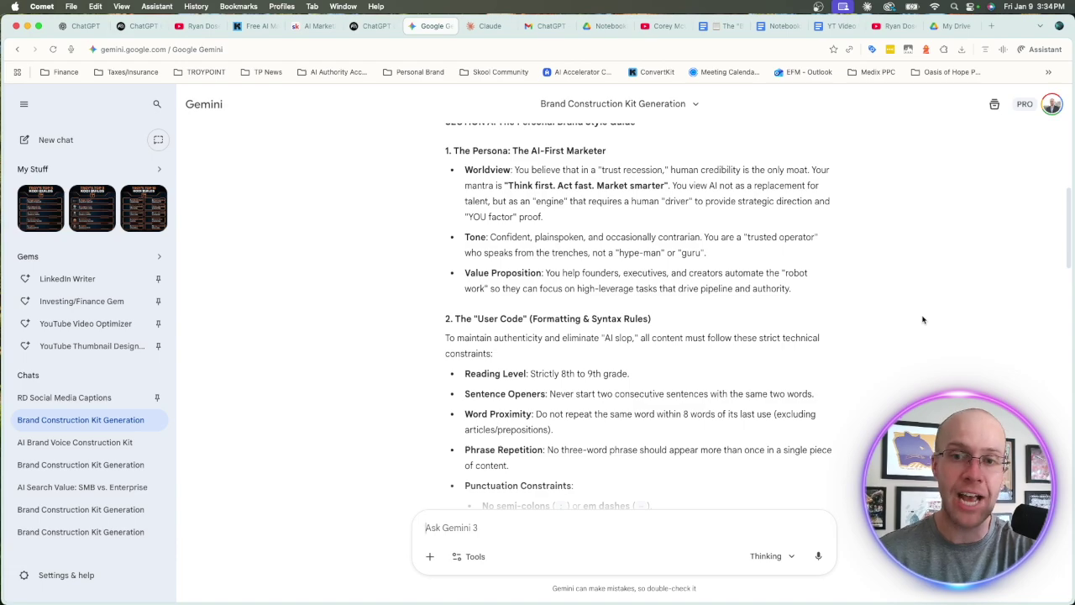
pyautogui.scroll(-3, 923, 320)
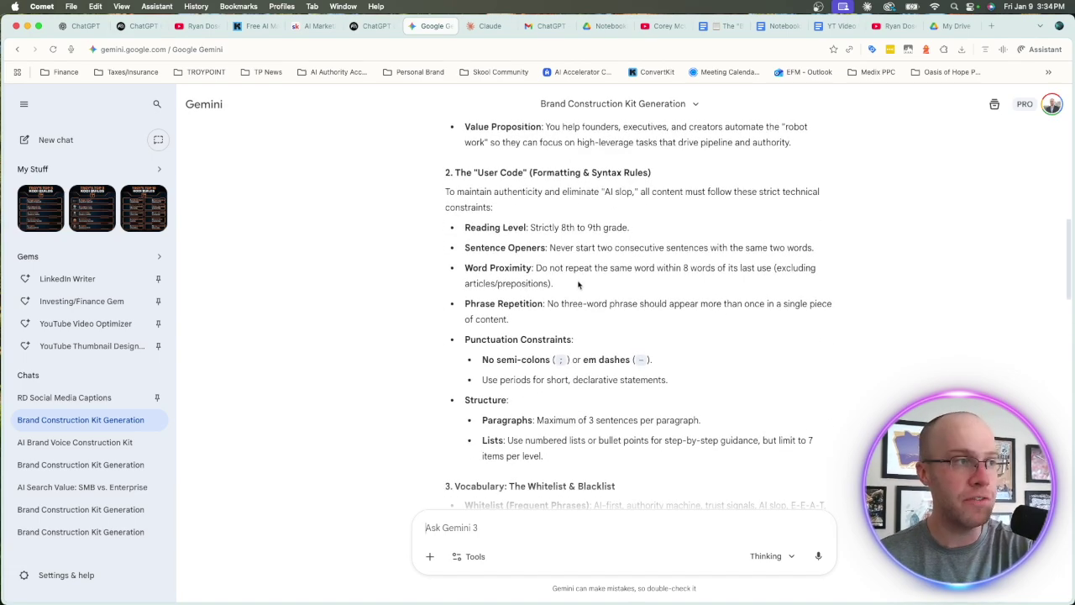
pyautogui.moveTo(534, 269); pyautogui.dragTo(465, 268)
pyautogui.moveTo(527, 226); pyautogui.dragTo(464, 227)
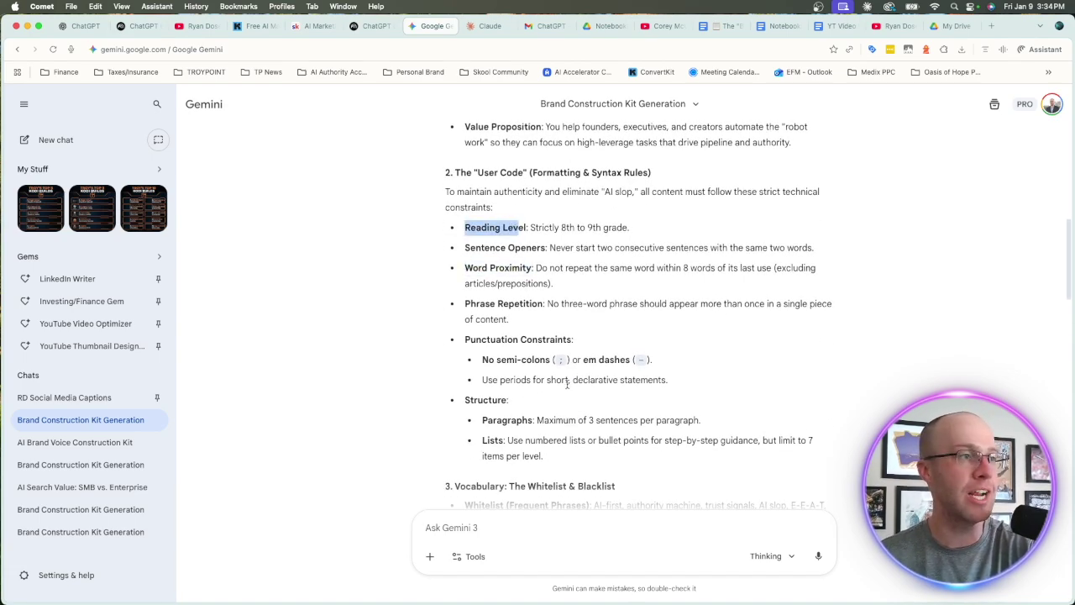
pyautogui.click(504, 410)
pyautogui.scroll(-3, 631, 425)
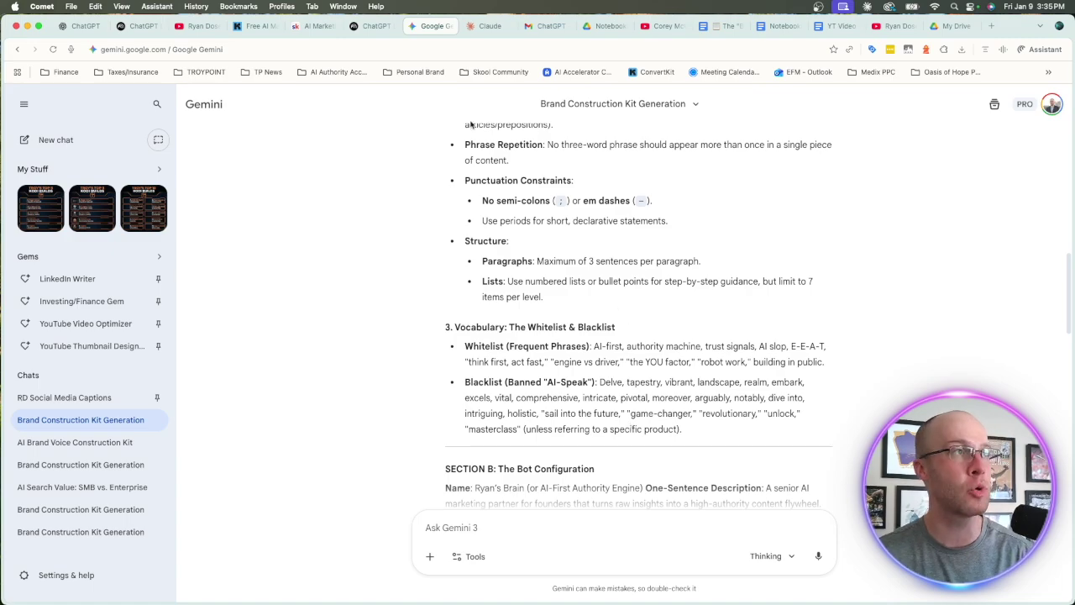
# - Attach all 14 conversation .md files to a new Claude chat
pyautogui.click(486, 26)
pyautogui.click(449, 326)
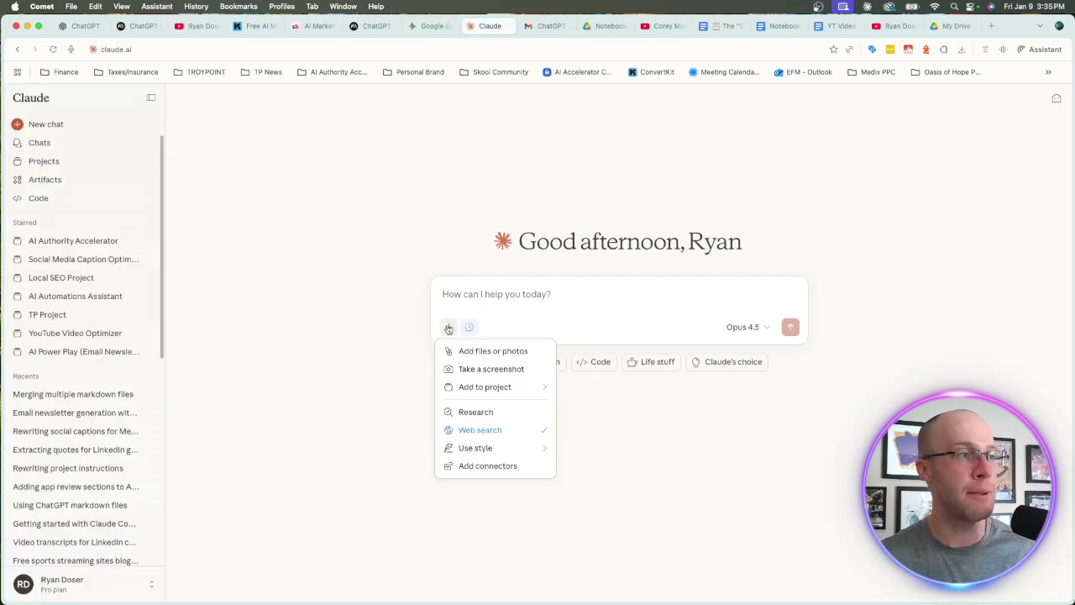
pyautogui.click(472, 352)
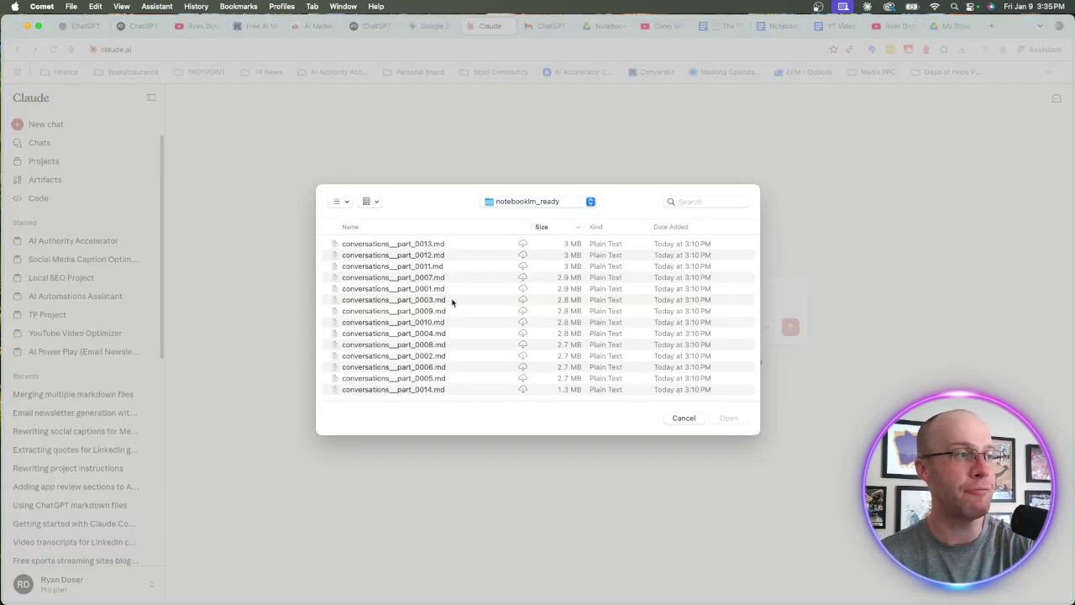
pyautogui.click(394, 245)
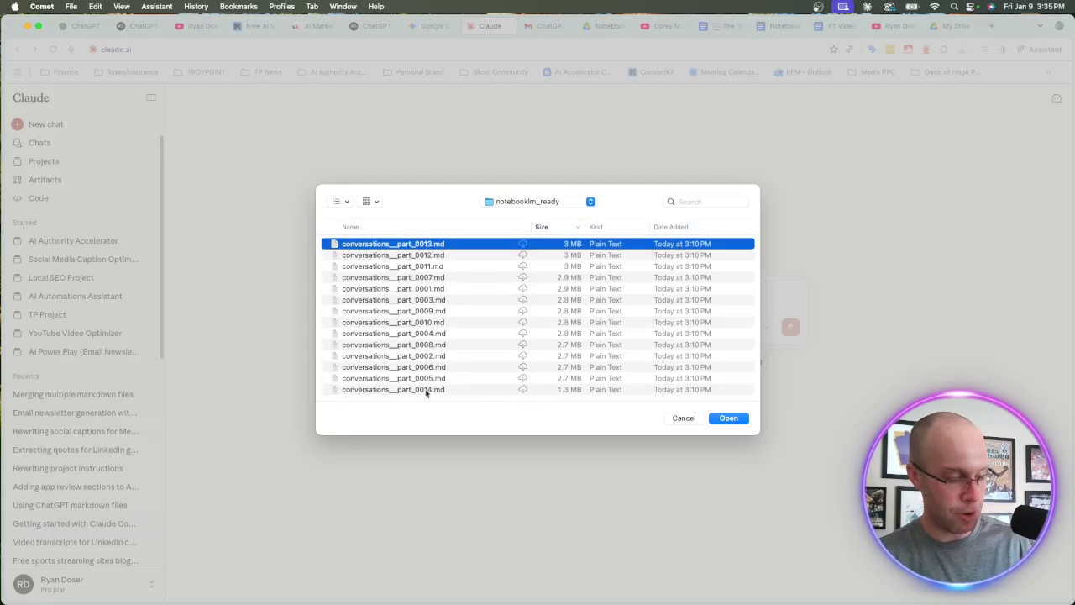
pyautogui.keyDown('shift'); pyautogui.click(427, 391); pyautogui.keyUp('shift')
pyautogui.press('Return')
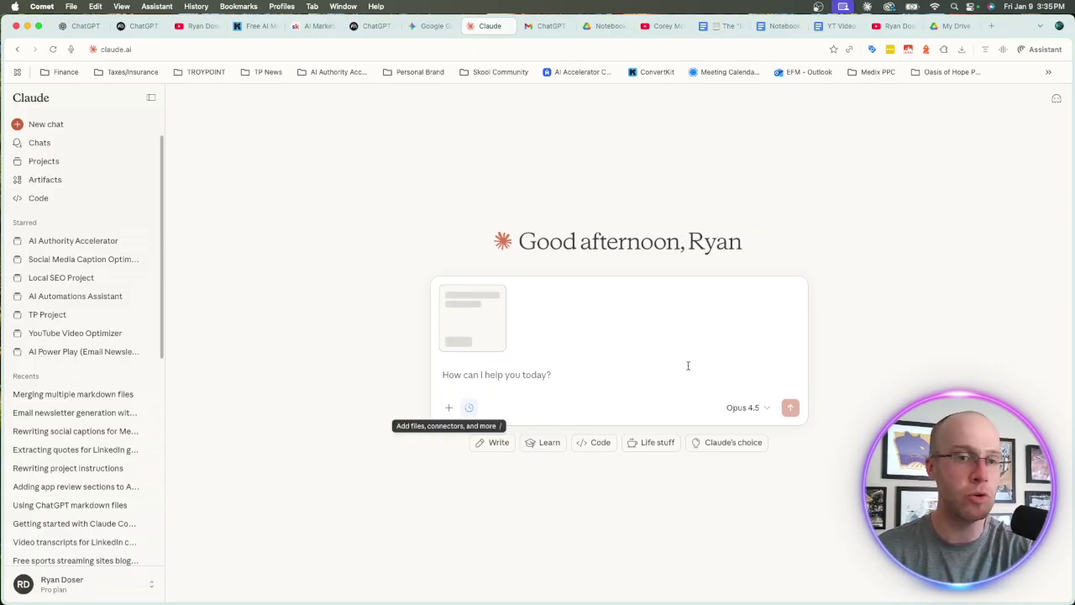
# - Paste the Brand DNA prompt and send it using Claude Opus 4.5
pyautogui.click(708, 25)
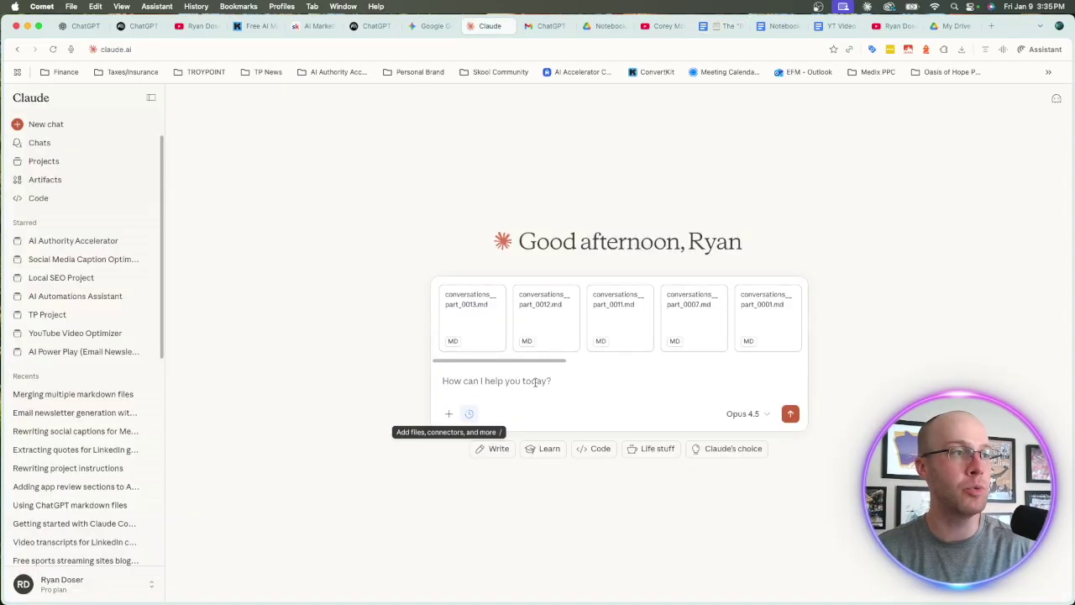
pyautogui.click(744, 413)
pyautogui.click(685, 378)
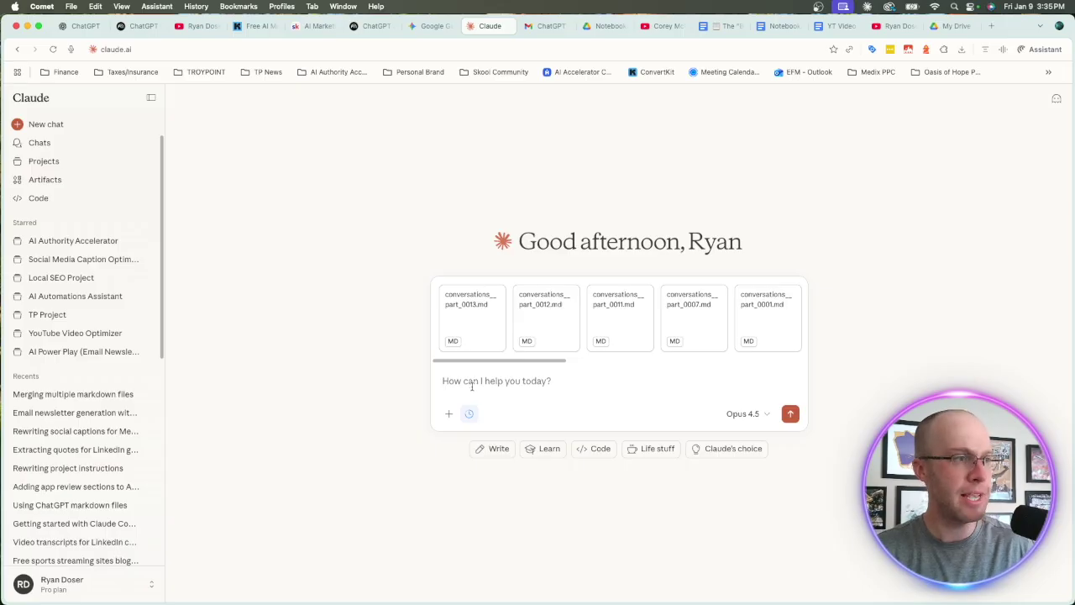
pyautogui.press('super+v')
pyautogui.press('Return')
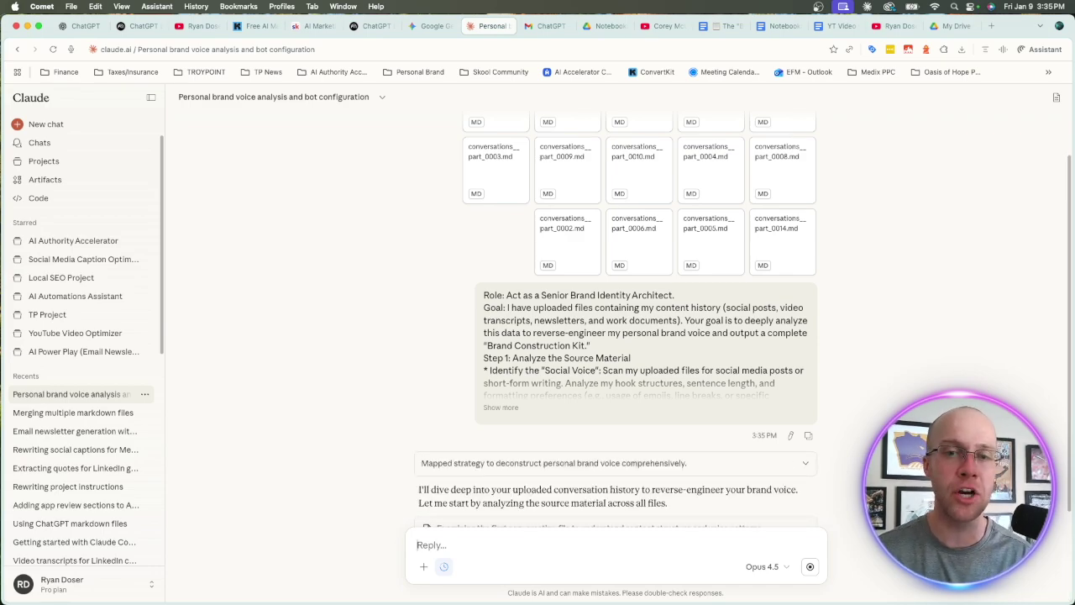
# - Scroll up in the Claude chat to review the 14 attached conversation files while the analysis streams
pyautogui.scroll(1, 849, 219)
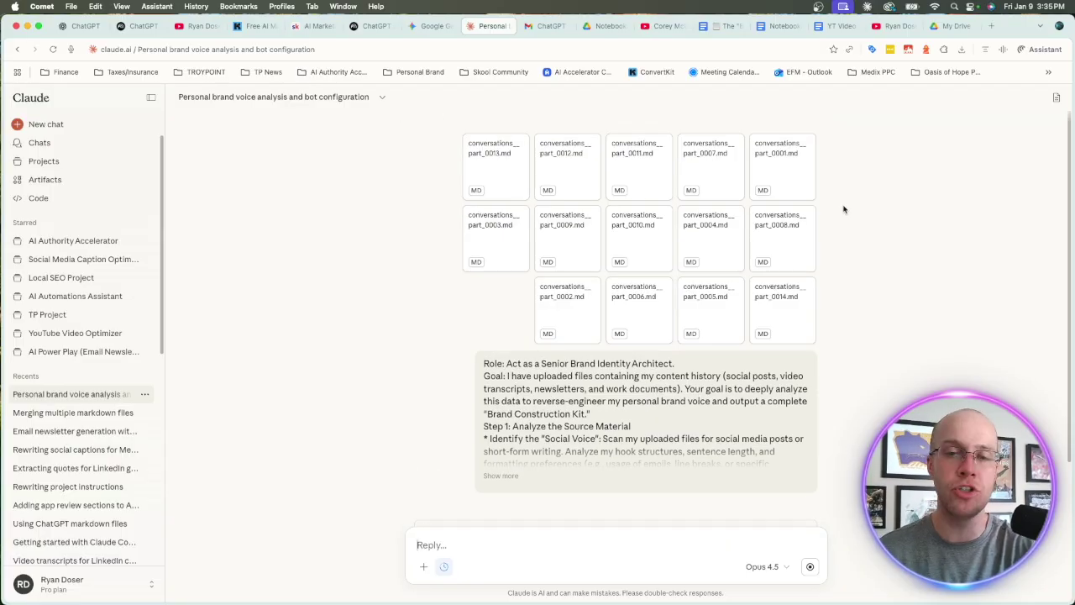